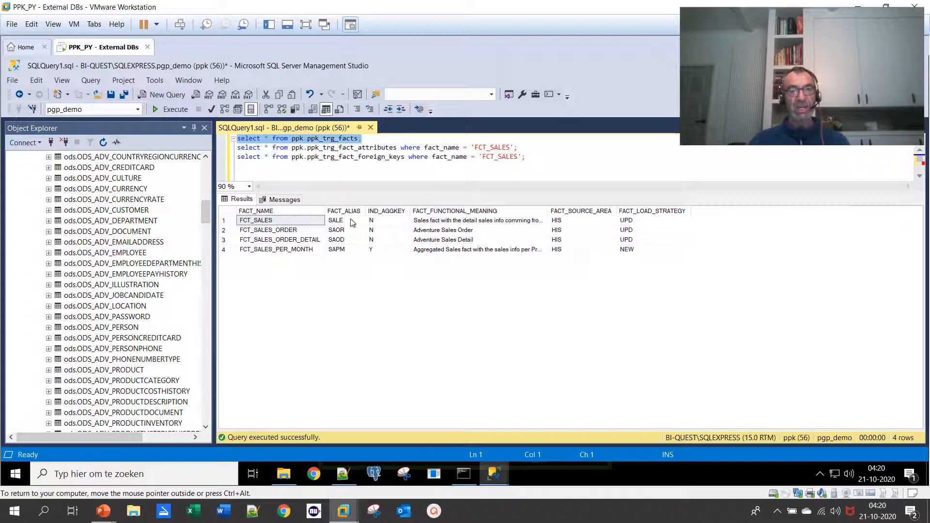
Examine the aggregate key indicator, source area and load strategy values of the facts in the query results
{"action": "left_click", "coordinate": [383, 223]}
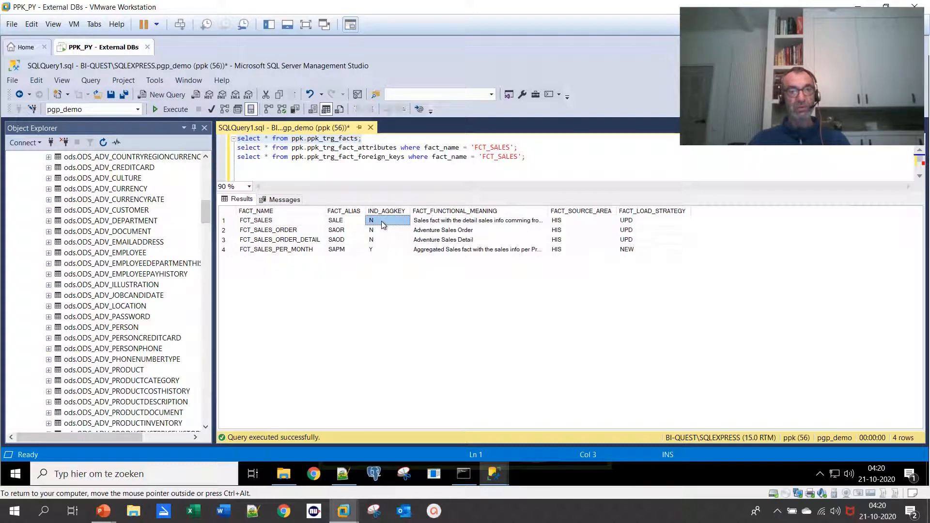
{"action": "left_click", "coordinate": [374, 252]}
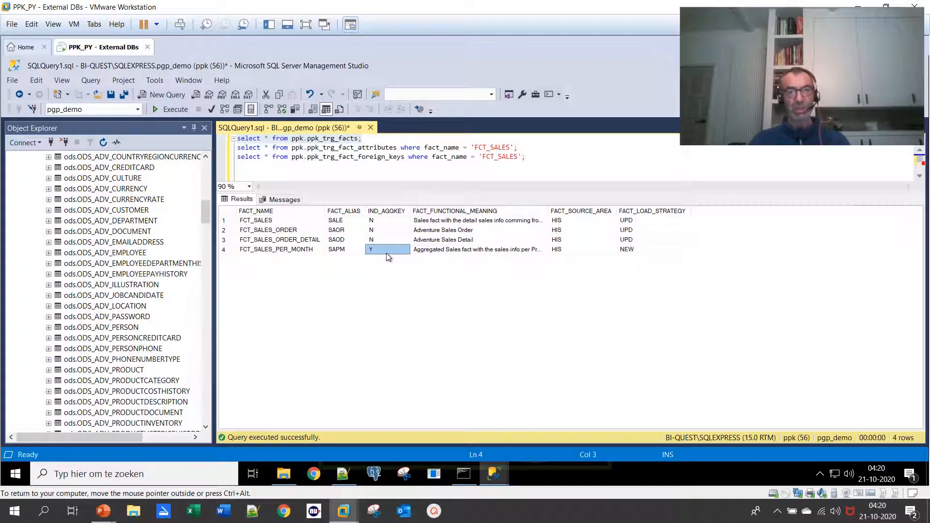
{"action": "left_click", "coordinate": [569, 222]}
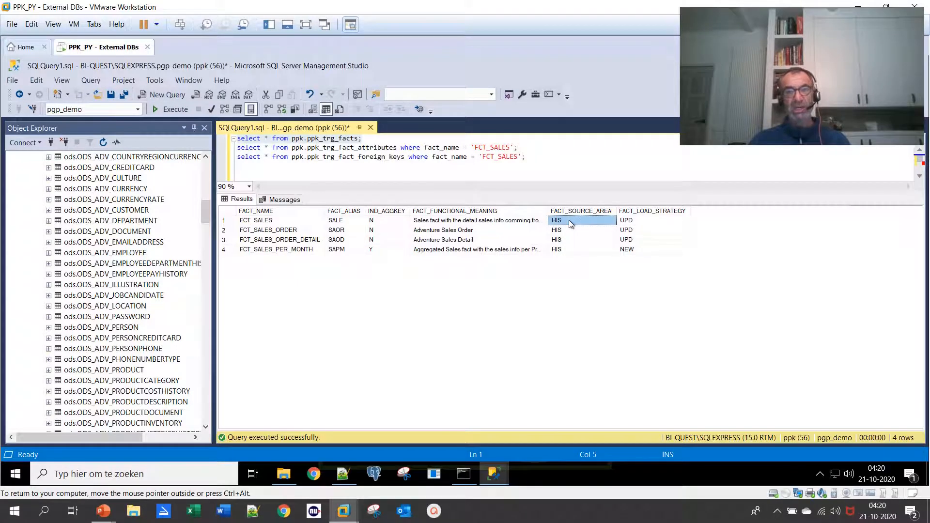
{"action": "left_click", "coordinate": [652, 222]}
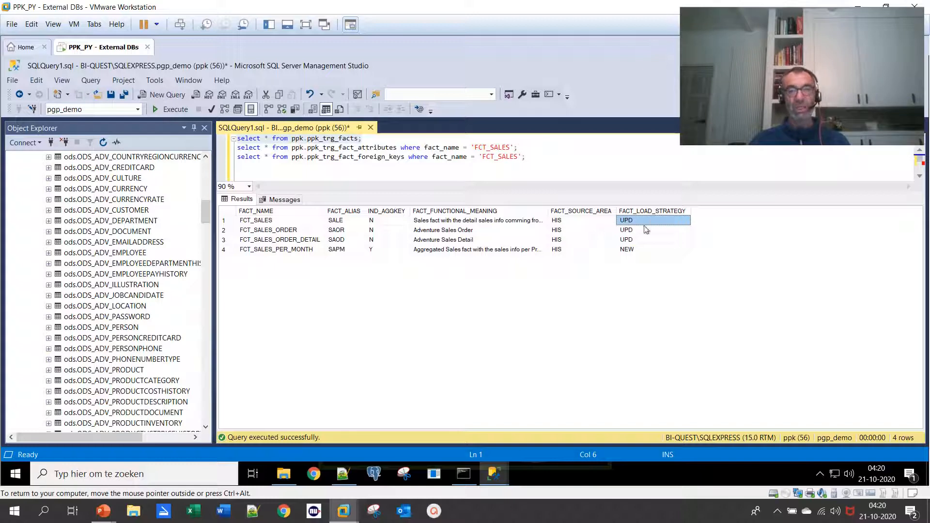
{"action": "left_click", "coordinate": [638, 251]}
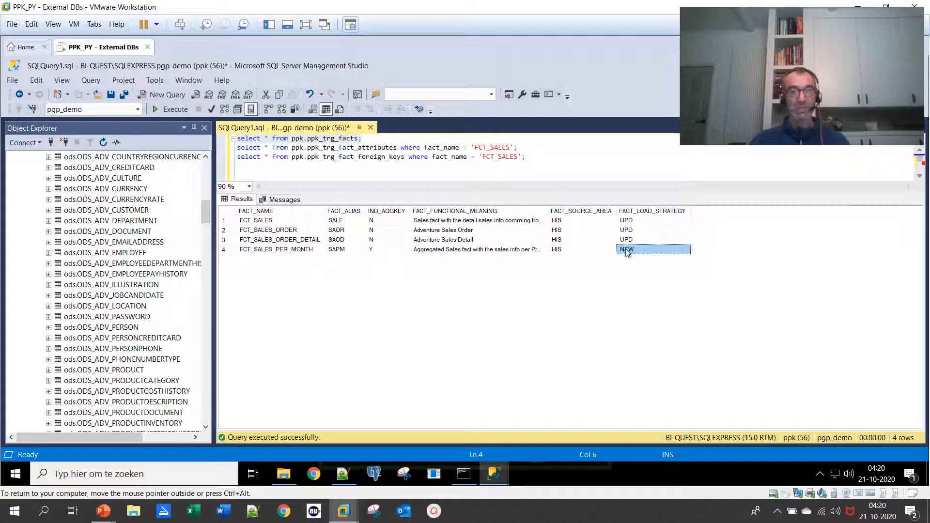
Run only the ppk_trg_fact_attributes query for FCT_SALES and review the attribute names, from ID to TAX_CATEGORY
{"action": "left_click_drag", "start_coordinate": [525, 147], "coordinate": [228, 144]}
{"action": "left_click", "coordinate": [169, 108]}
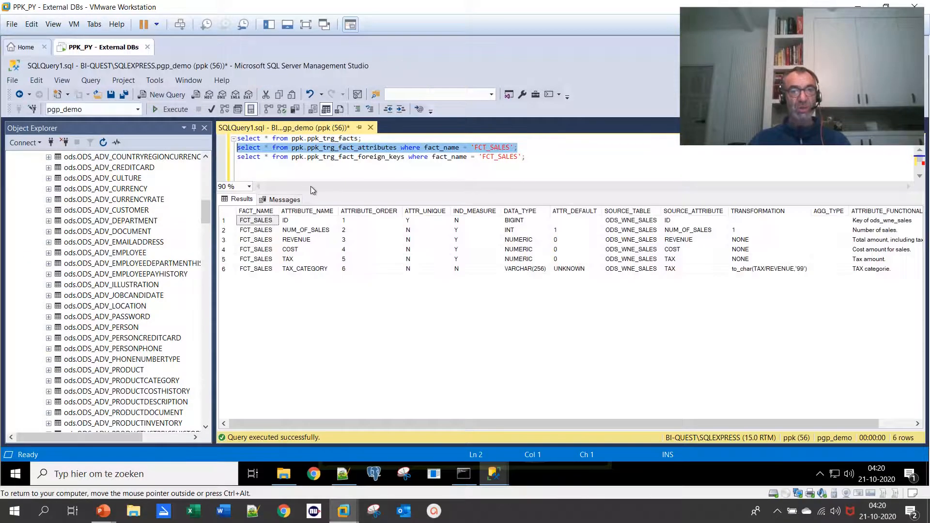
{"action": "left_click", "coordinate": [304, 244]}
{"action": "left_click", "coordinate": [298, 251]}
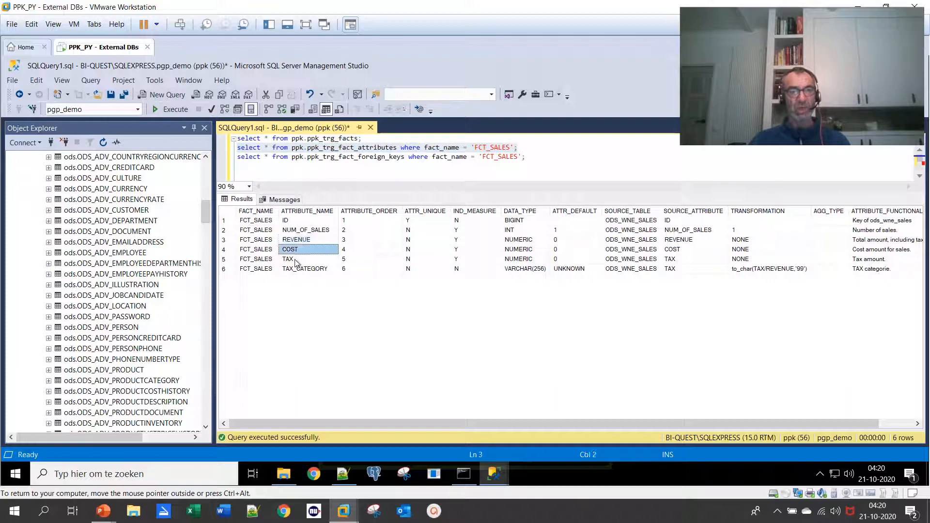
{"action": "left_click", "coordinate": [297, 261]}
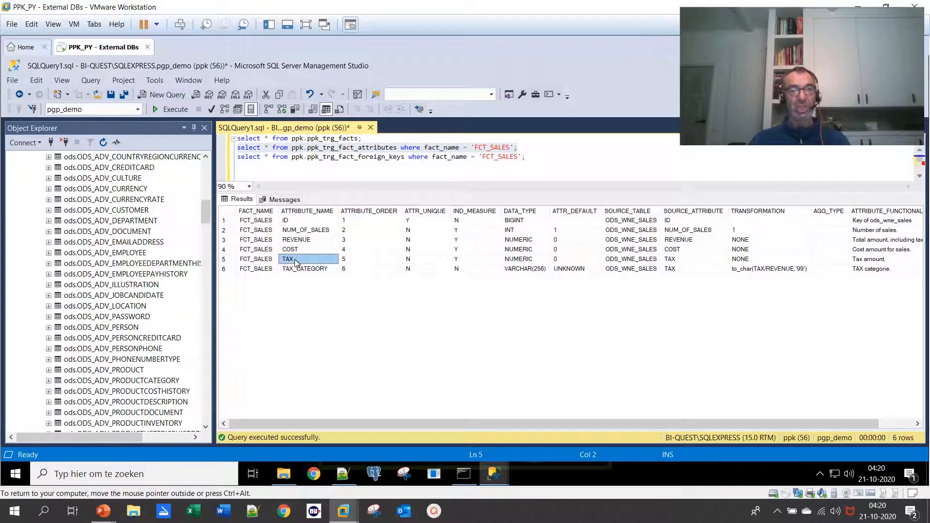
{"action": "left_click", "coordinate": [305, 222]}
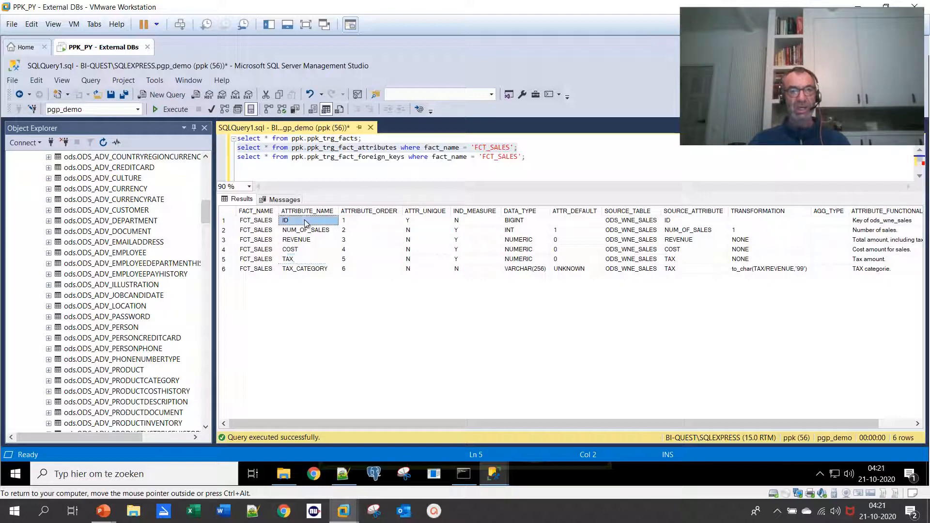
{"action": "left_click", "coordinate": [310, 271]}
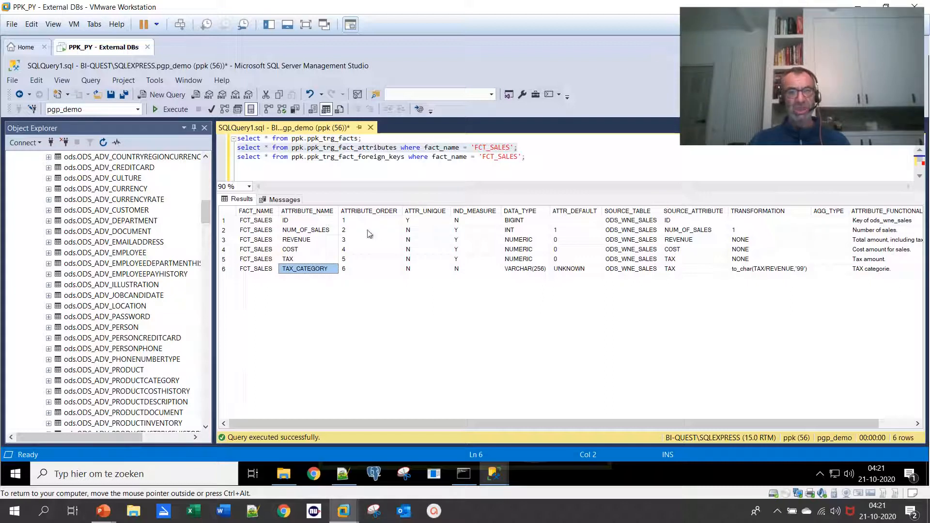
Examine the order, uniqueness flag, measure indicator and data type of each FCT_SALES attribute
{"action": "left_click_drag", "start_coordinate": [361, 220], "coordinate": [359, 272]}
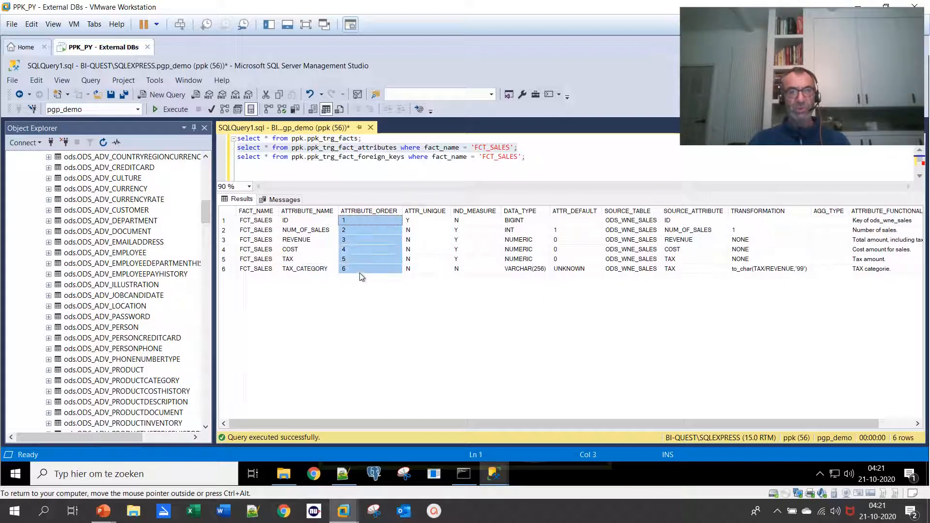
{"action": "left_click_drag", "start_coordinate": [418, 224], "coordinate": [422, 267]}
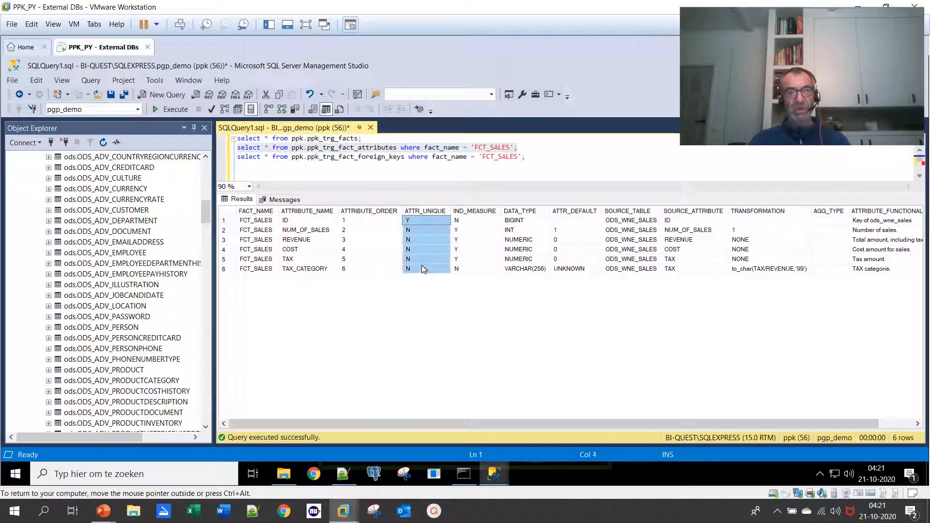
{"action": "left_click", "coordinate": [421, 224]}
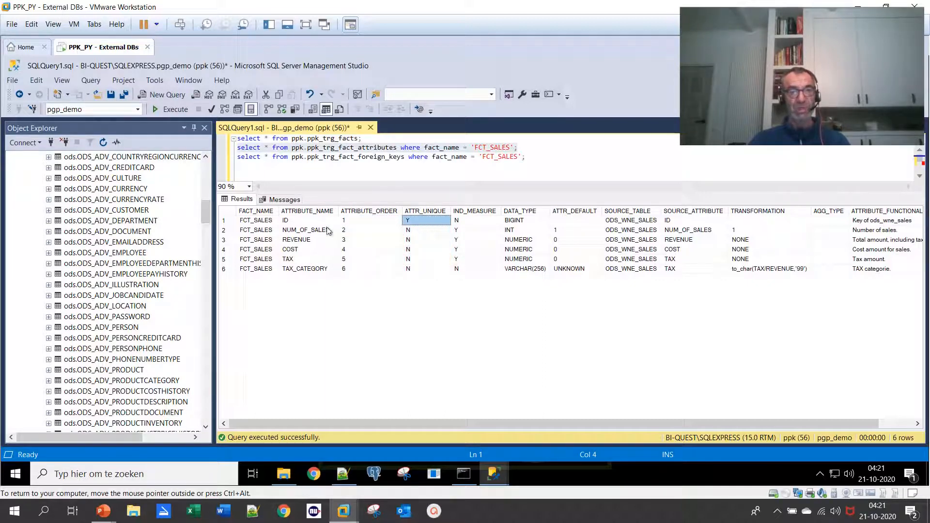
{"action": "left_click", "coordinate": [311, 224]}
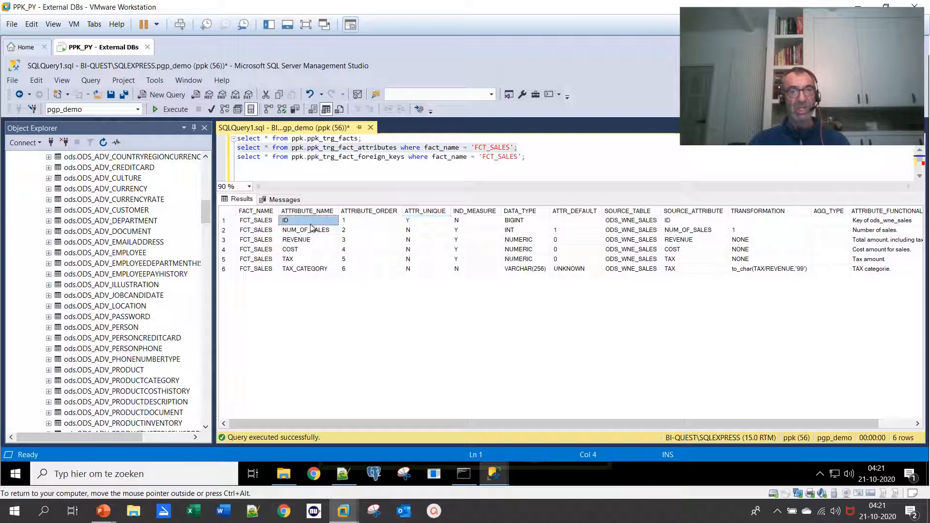
{"action": "left_click", "coordinate": [426, 224]}
{"action": "left_click", "coordinate": [482, 231]}
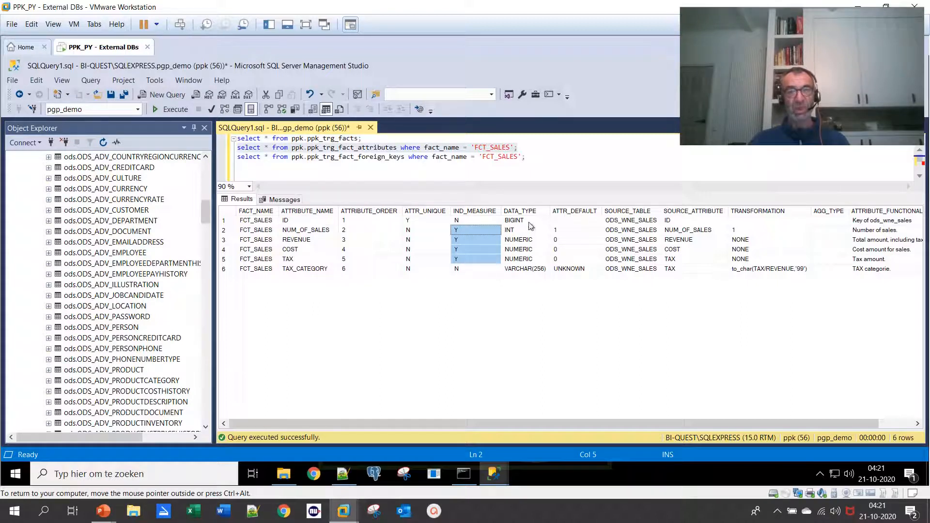
{"action": "left_click_drag", "start_coordinate": [530, 224], "coordinate": [533, 272]}
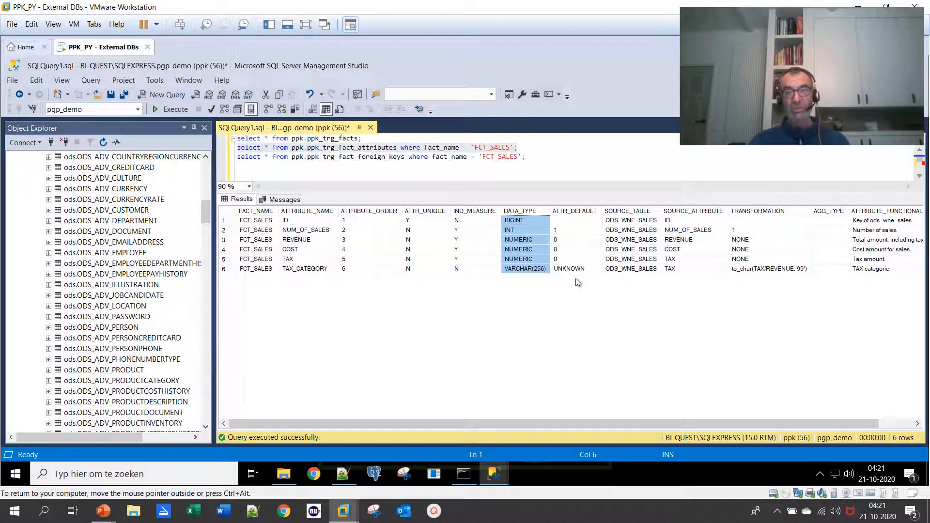
Inspect which source table and source attribute feed each FCT_SALES attribute
{"action": "left_click_drag", "start_coordinate": [636, 223], "coordinate": [636, 271]}
{"action": "left_click_drag", "start_coordinate": [597, 421], "coordinate": [655, 425]}
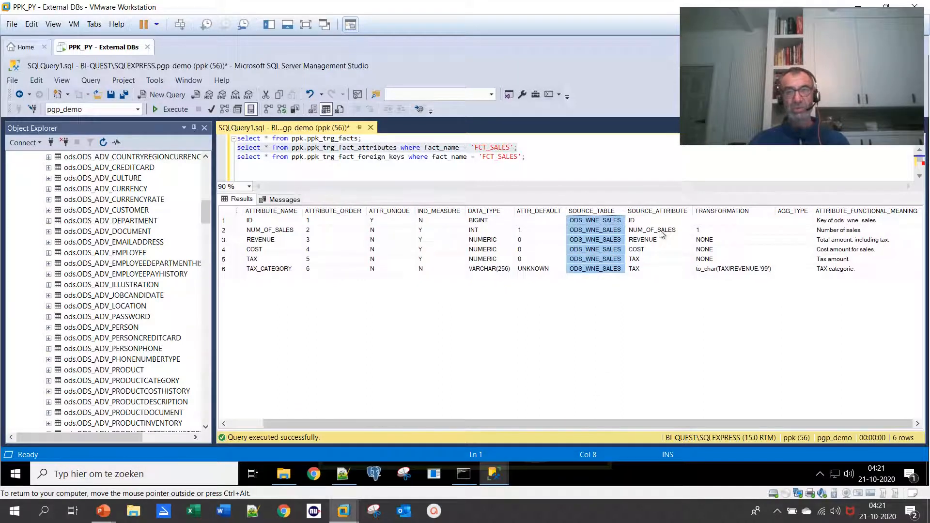
{"action": "left_click_drag", "start_coordinate": [658, 224], "coordinate": [660, 275]}
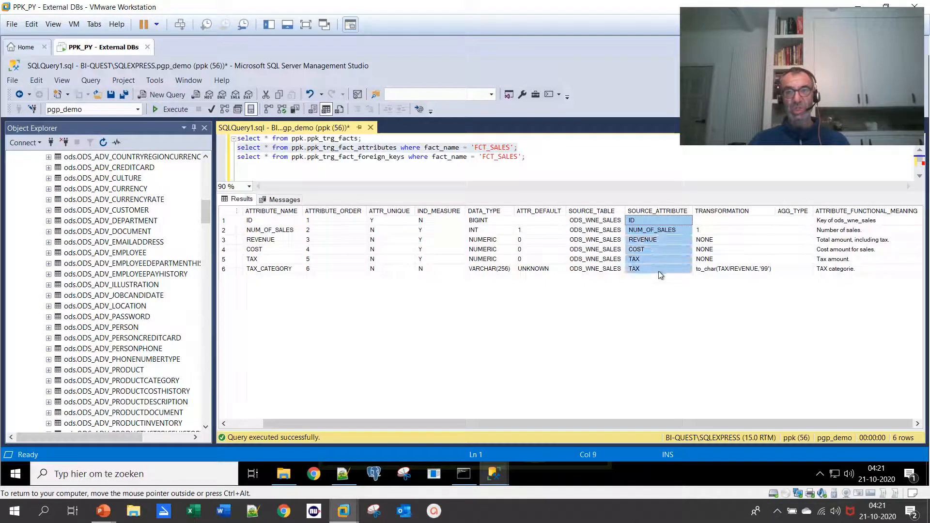
Examine the transformations of the FCT_SALES attributes, including NUM_OF_SALES and TAX_CATEGORY, plus their aggregation types and functional meanings
{"action": "left_click", "coordinate": [718, 222]}
{"action": "left_click_drag", "start_coordinate": [719, 240], "coordinate": [725, 270]}
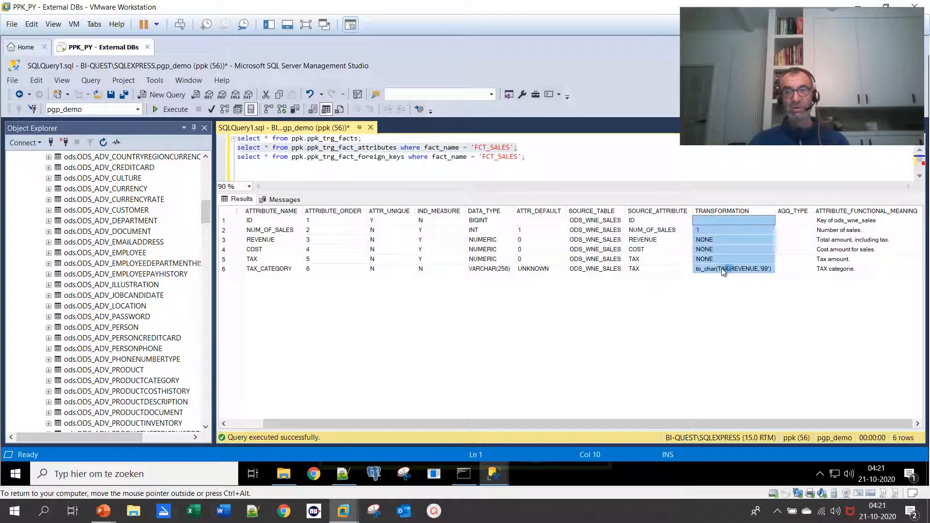
{"action": "left_click", "coordinate": [705, 231]}
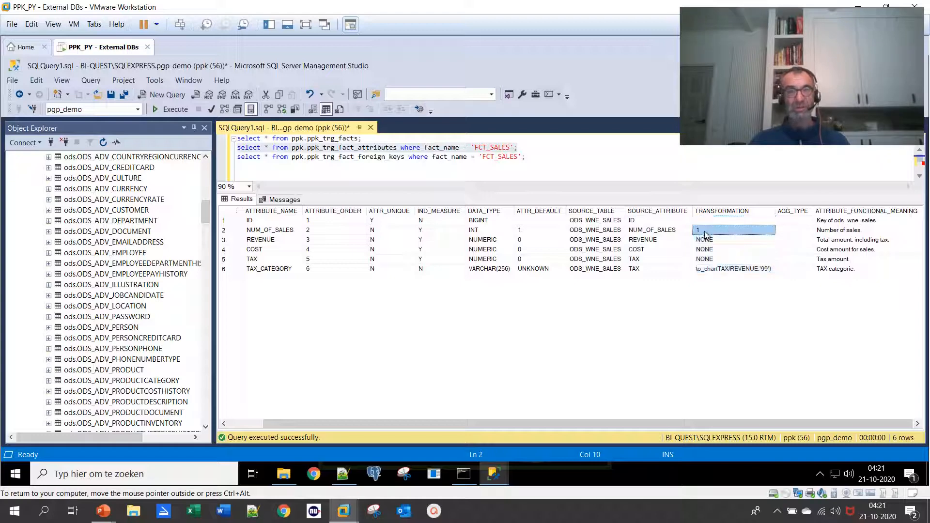
{"action": "left_click", "coordinate": [721, 274]}
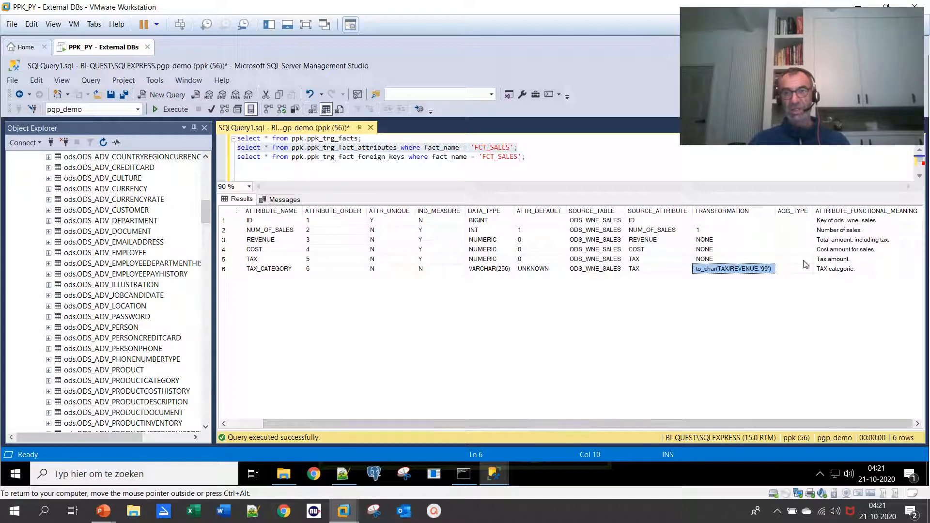
{"action": "left_click_drag", "start_coordinate": [793, 222], "coordinate": [799, 280]}
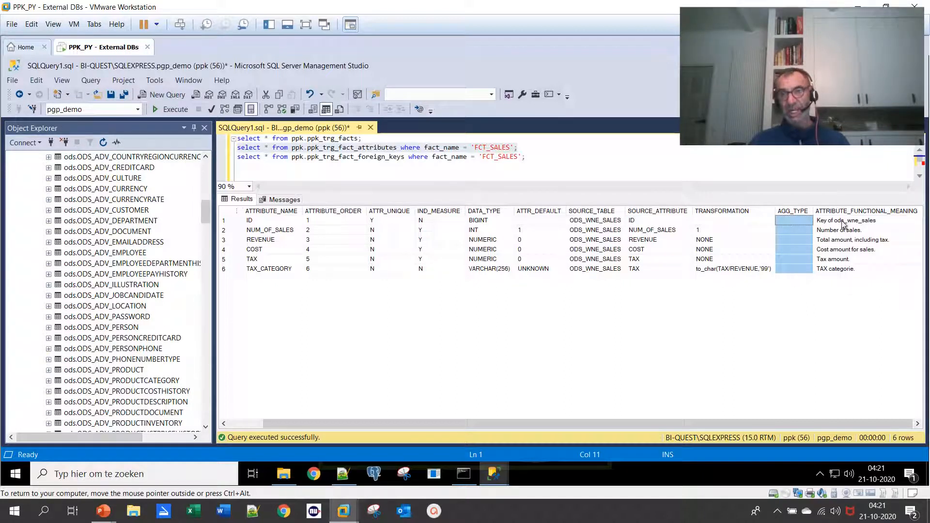
{"action": "left_click_drag", "start_coordinate": [845, 223], "coordinate": [844, 270]}
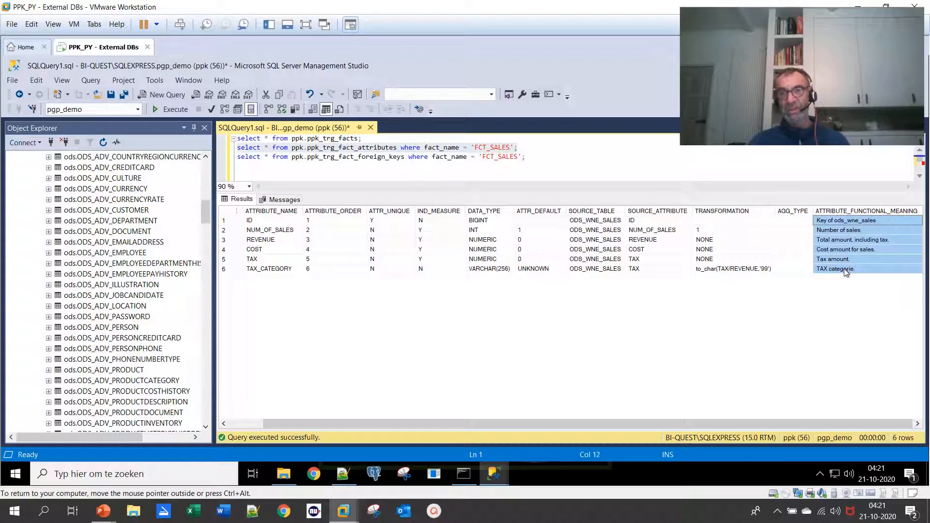
Run only the ppk_trg_fact_foreign_keys query for FCT_SALES and highlight its table name in the statement
{"action": "left_click", "coordinate": [560, 157]}
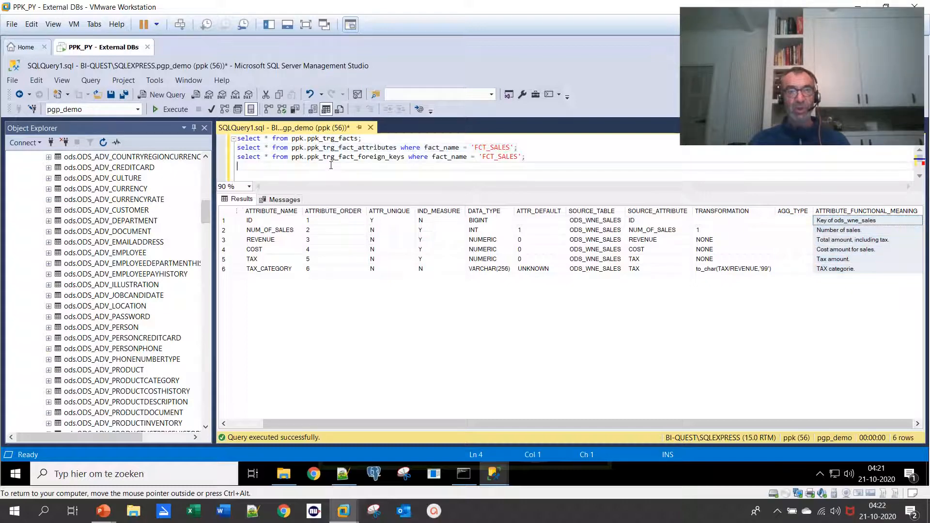
{"action": "left_click_drag", "start_coordinate": [561, 157], "coordinate": [232, 162]}
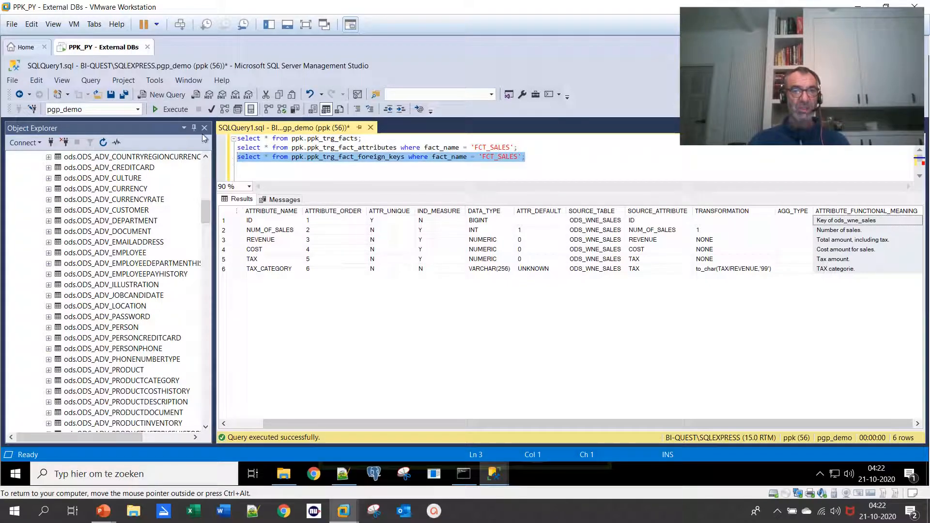
{"action": "left_click", "coordinate": [170, 111]}
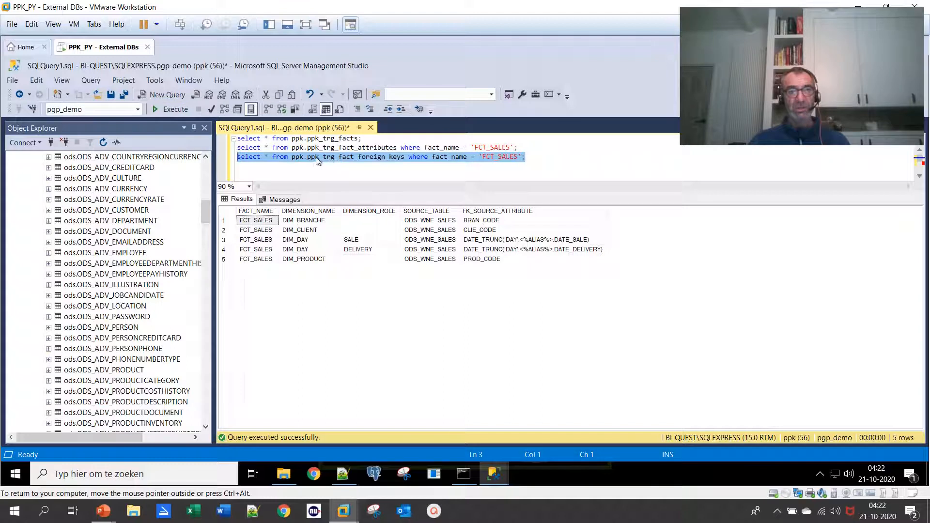
{"action": "left_click", "coordinate": [359, 161]}
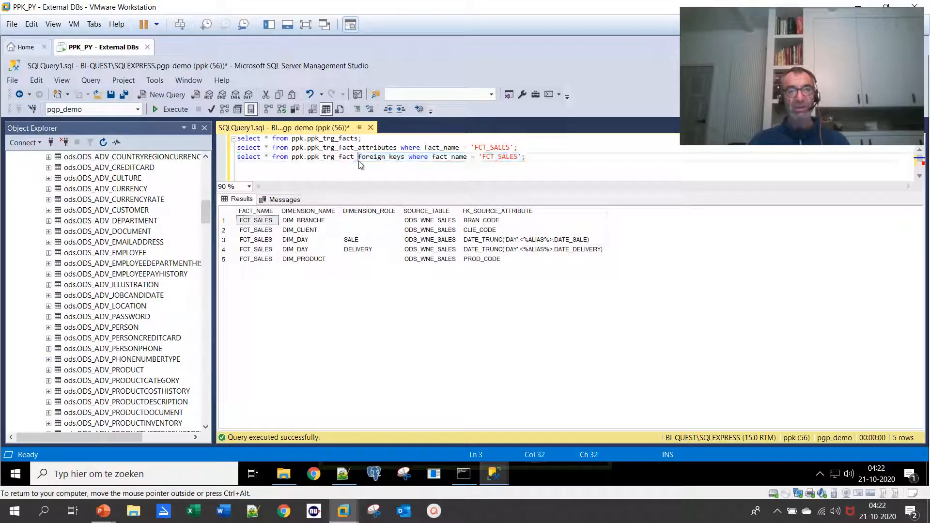
{"action": "double_click", "coordinate": [359, 160]}
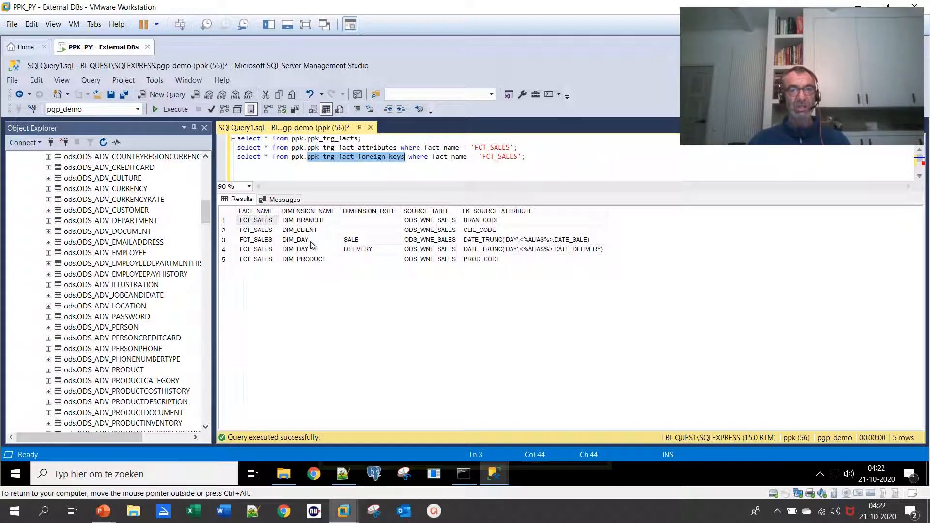
Examine the SALE and DELIVERY roles of the DIM_DAY dimension, plus the DIM_PRODUCT entry, in the foreign key results
{"action": "left_click", "coordinate": [370, 240]}
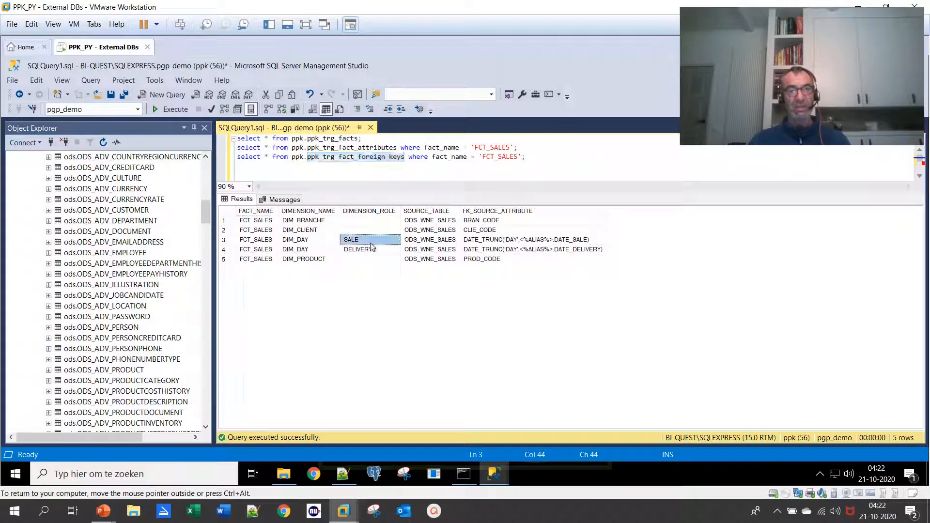
{"action": "left_click", "coordinate": [310, 249]}
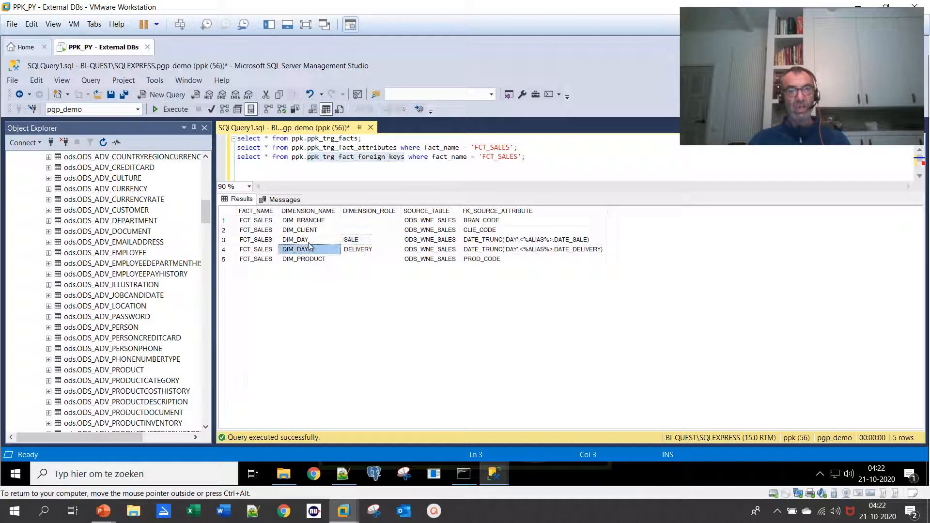
{"action": "left_click", "coordinate": [378, 241]}
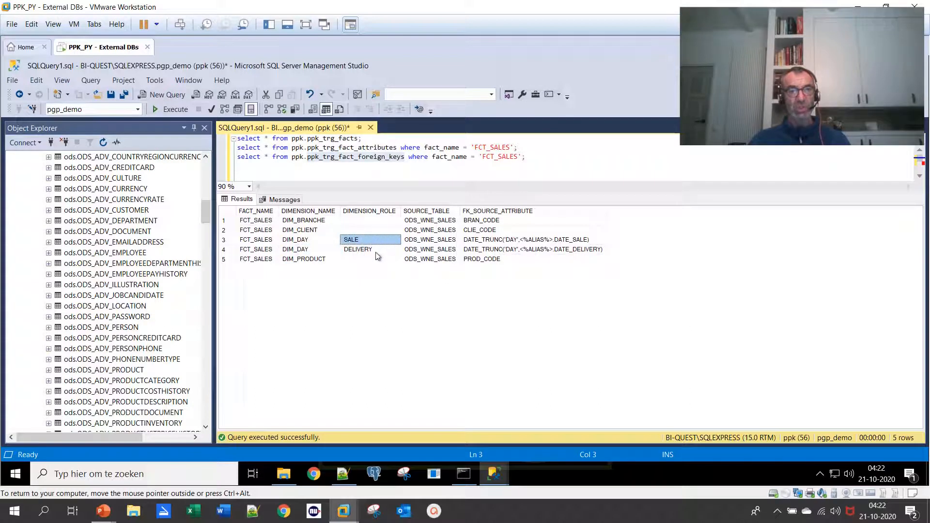
{"action": "left_click", "coordinate": [378, 250]}
{"action": "left_click", "coordinate": [316, 260]}
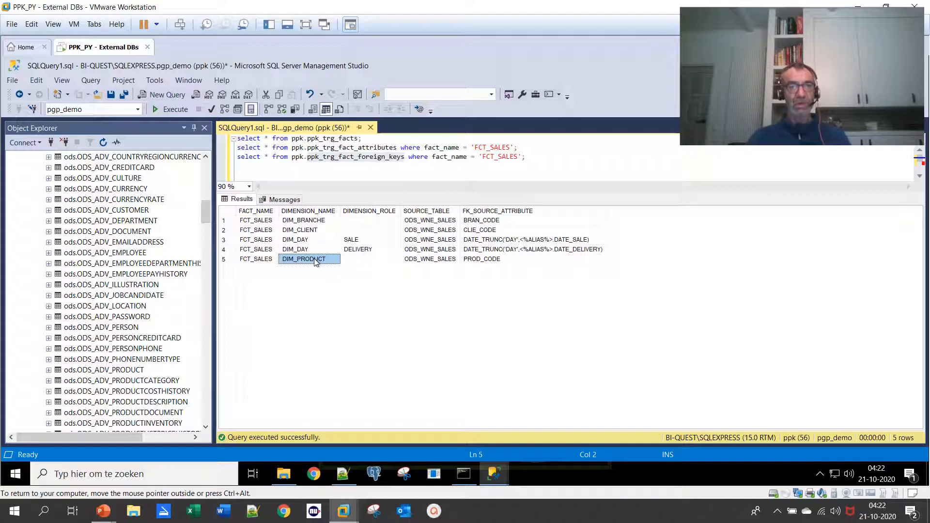
Inspect the foreign key source attribute used for each dimension, from BRAN_CODE to PROD_CODE
{"action": "left_click", "coordinate": [515, 223]}
{"action": "left_click", "coordinate": [503, 230]}
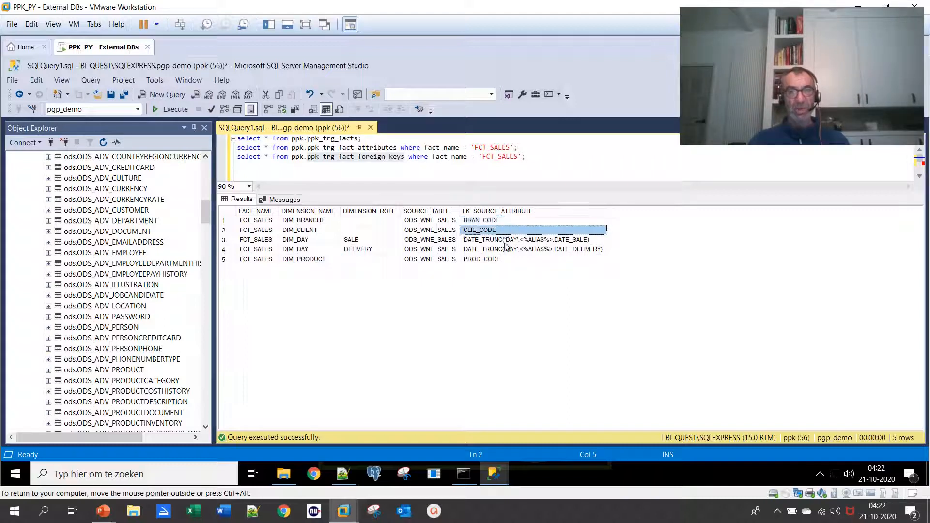
{"action": "left_click", "coordinate": [505, 241]}
{"action": "left_click", "coordinate": [499, 251]}
{"action": "left_click", "coordinate": [497, 260]}
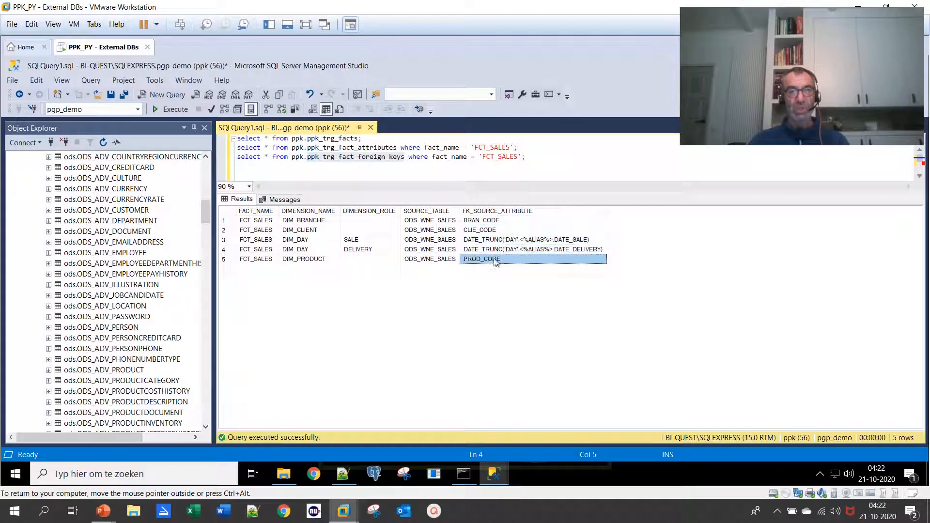
{"action": "left_click", "coordinate": [489, 221]}
{"action": "left_click", "coordinate": [482, 232]}
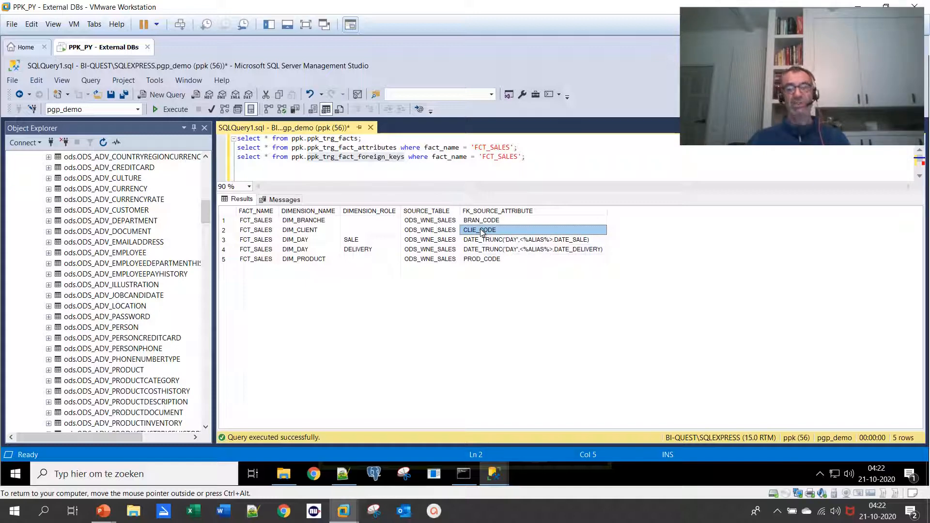
Compare the BRAN_CODE and CLIE_CODE source attributes in the foreign key results
{"action": "left_click", "coordinate": [483, 222]}
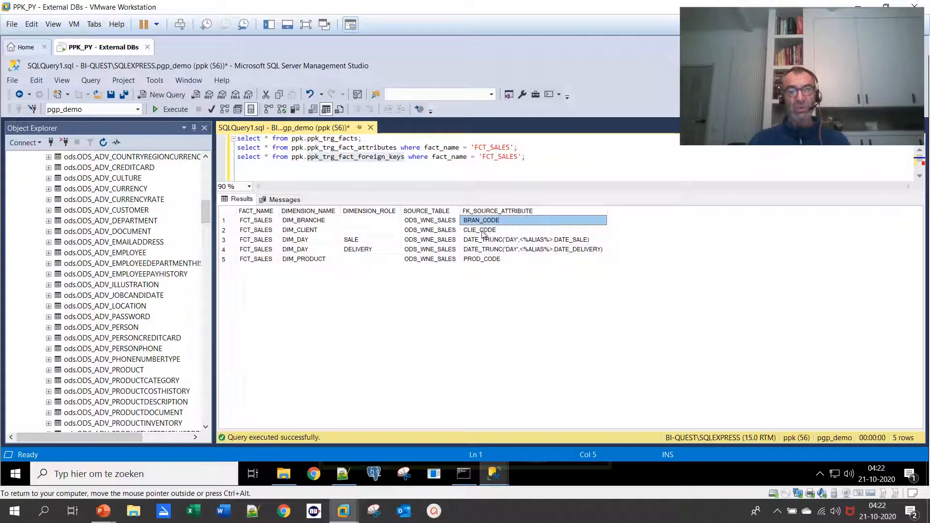
{"action": "left_click", "coordinate": [482, 232]}
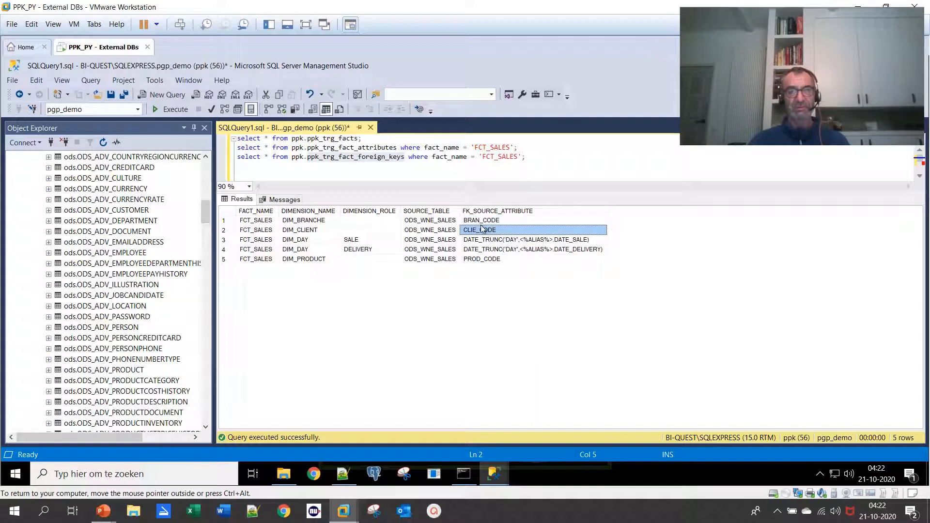
Copy the line python %PPKPYTHONPATH%/TRG/fct_etl.py % from the Notepad++ note into the PPK Python command prompt
{"action": "left_click", "coordinate": [343, 474]}
{"action": "left_click", "coordinate": [395, 187]}
{"action": "left_click_drag", "start_coordinate": [397, 130], "coordinate": [207, 130]}
{"action": "key", "text": "ctrl+c"}
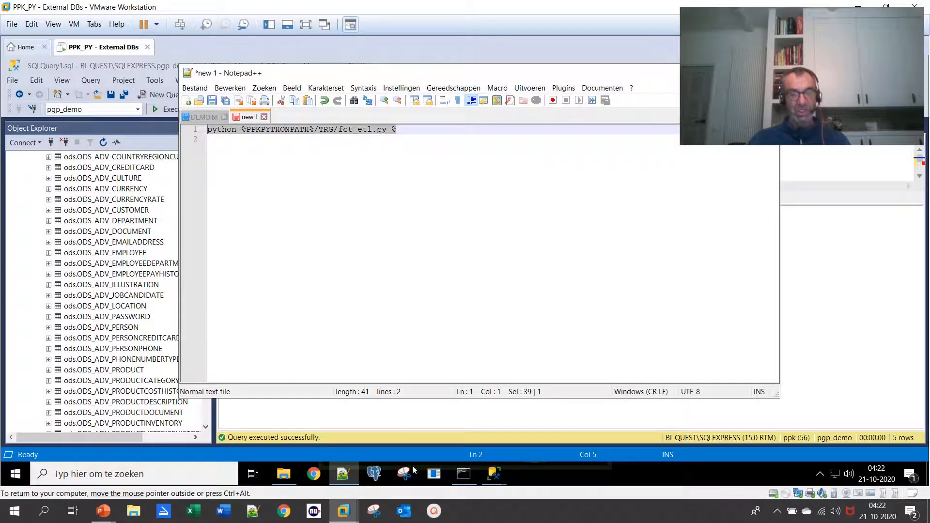
{"action": "left_click", "coordinate": [463, 473]}
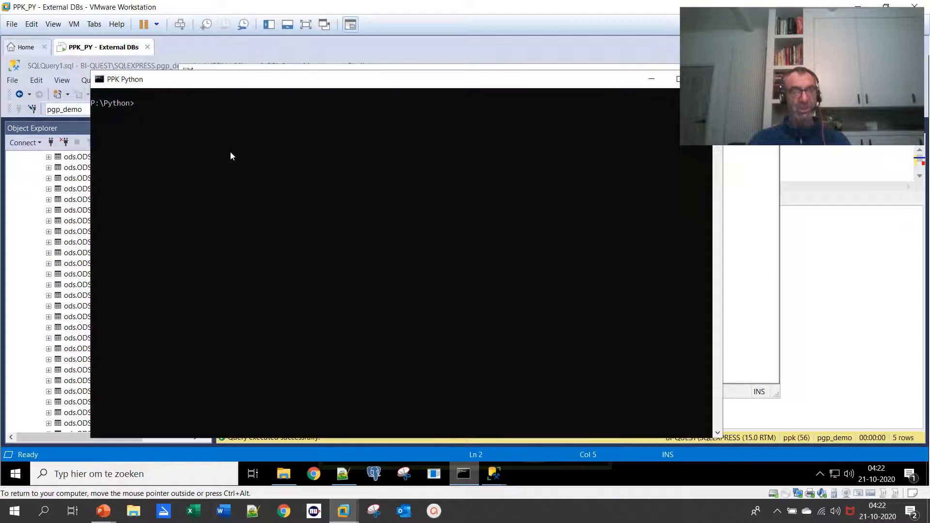
{"action": "key", "text": "ctrl+v"}
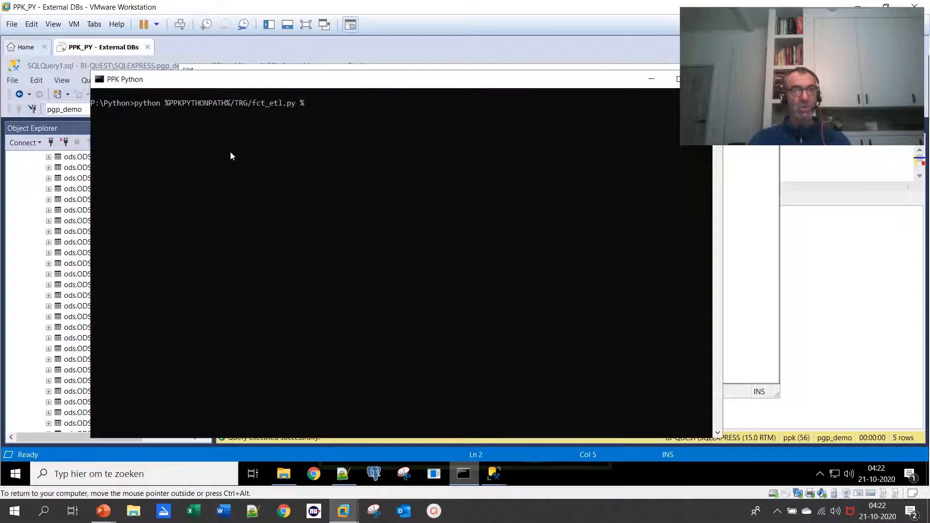
Check the path and script name parts of the pasted fct_etl.py command, then run it for all facts
{"action": "double_click", "coordinate": [146, 107]}
{"action": "left_click", "coordinate": [148, 107]}
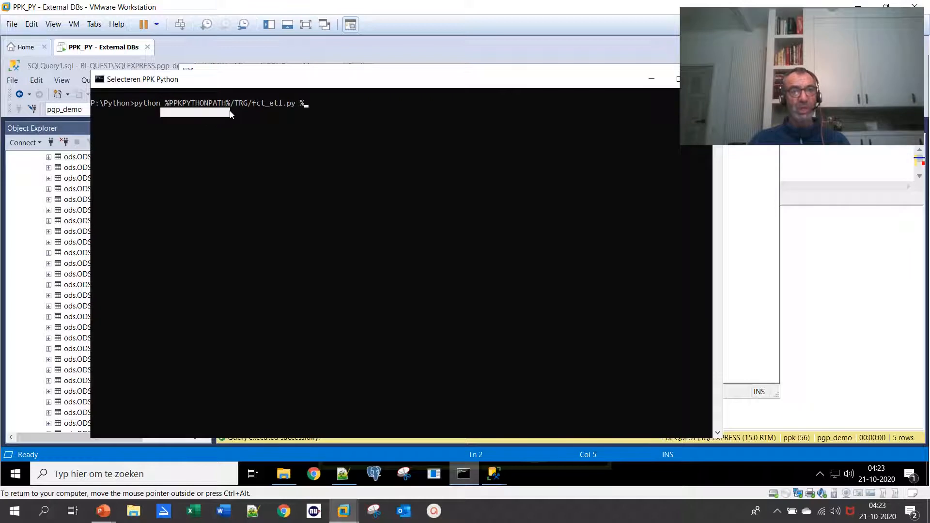
{"action": "left_click_drag", "start_coordinate": [237, 103], "coordinate": [242, 105]}
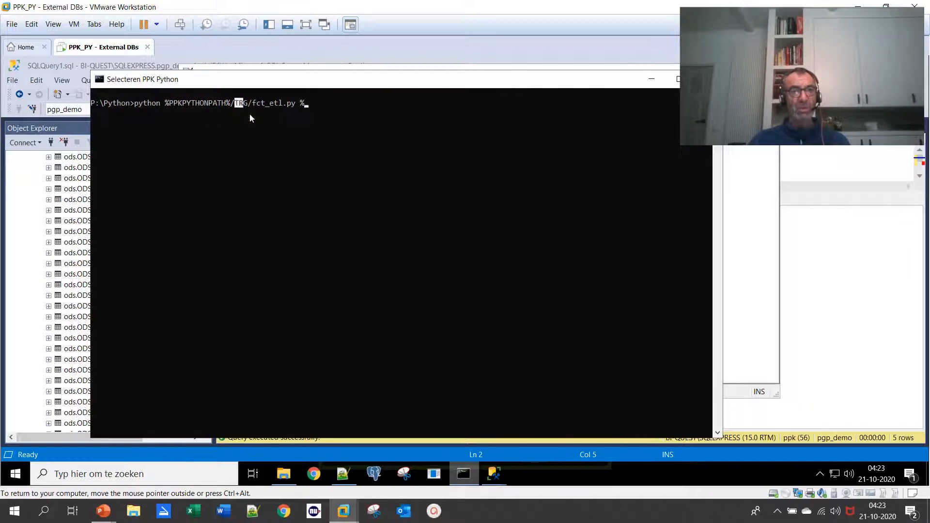
{"action": "double_click", "coordinate": [245, 103]}
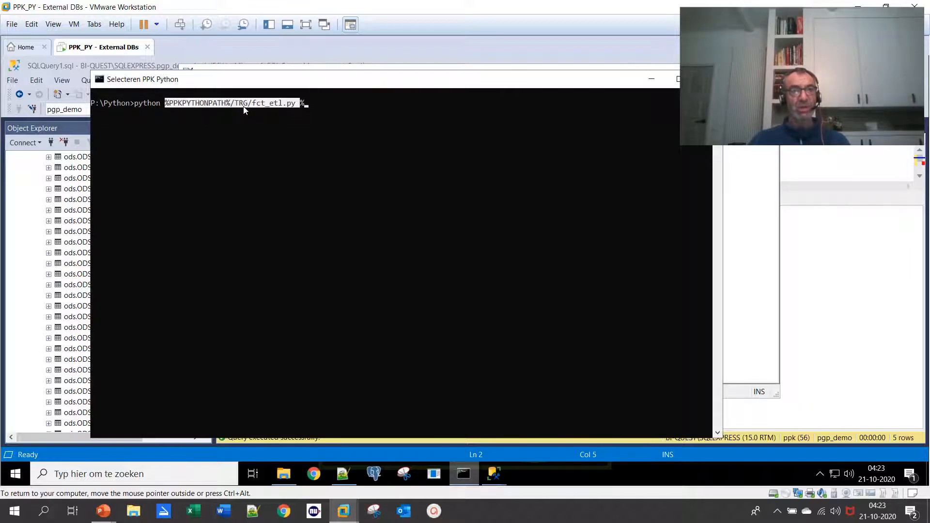
{"action": "left_click", "coordinate": [260, 107]}
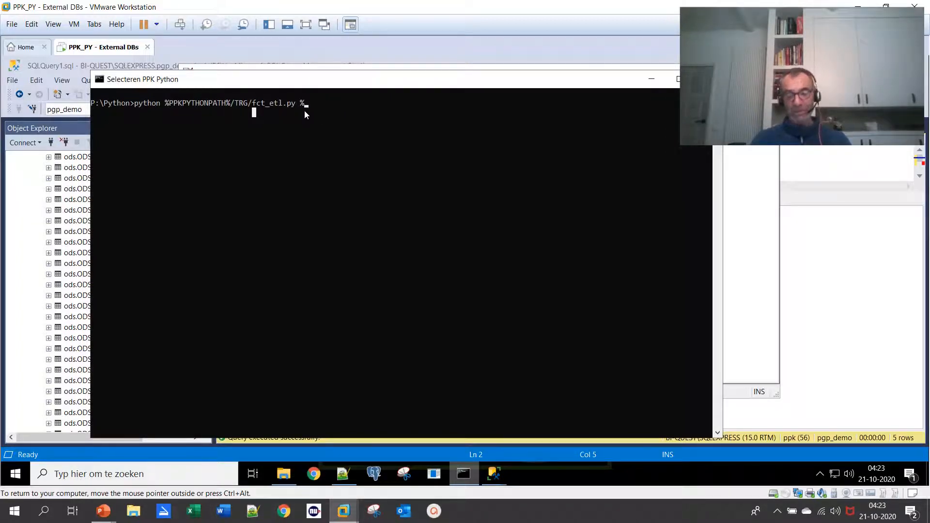
{"action": "key", "text": "Escape"}
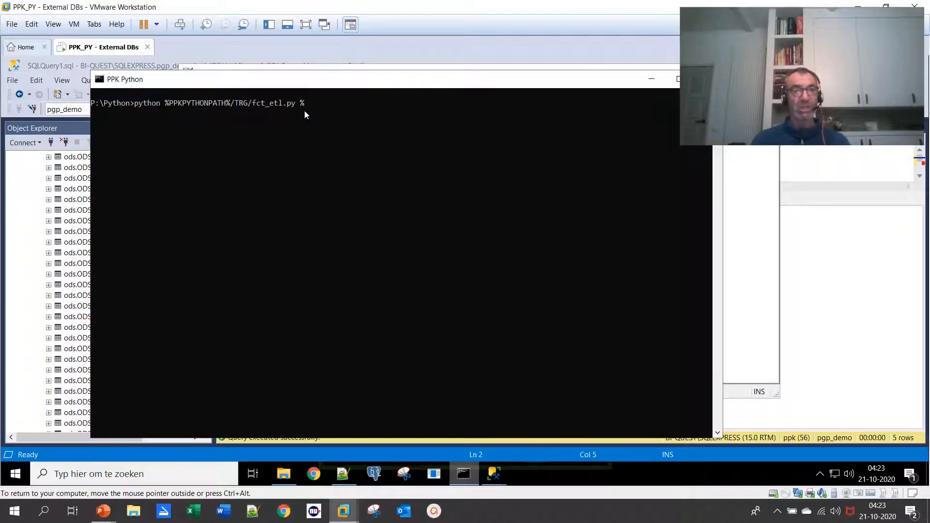
{"action": "key", "text": "Return"}
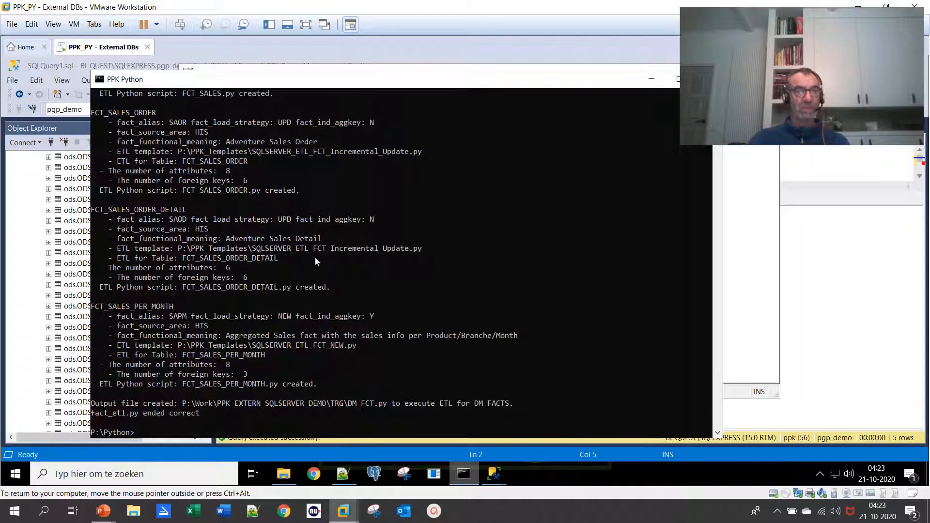
Review the fct_etl.py output from FCT_SALES through FCT_SALES_PER_MONTH, including the templates used and the output file
{"action": "scroll", "coordinate": [260, 235], "scroll_direction": "up", "scroll_amount": 7}
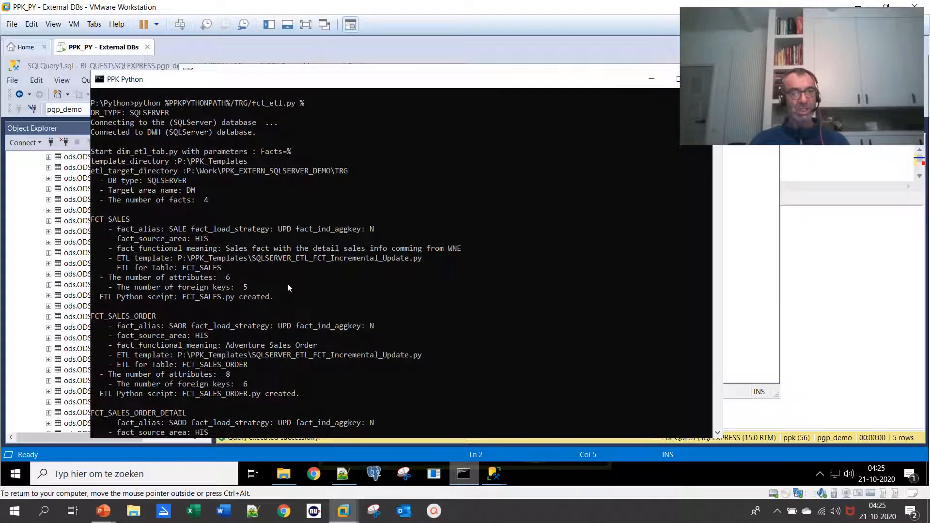
{"action": "scroll", "coordinate": [286, 283], "scroll_direction": "down", "scroll_amount": 1}
{"action": "scroll", "coordinate": [198, 233], "scroll_direction": "down", "scroll_amount": 1}
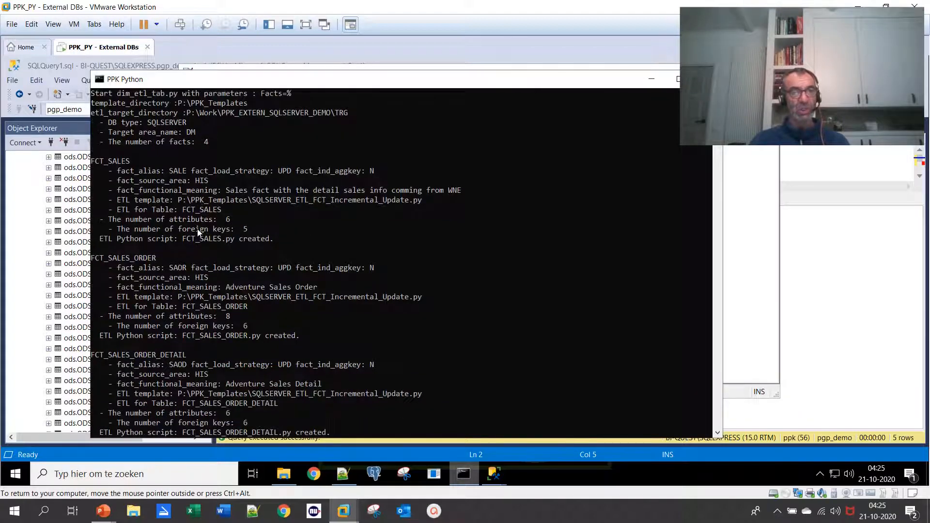
{"action": "scroll", "coordinate": [198, 233], "scroll_direction": "down", "scroll_amount": 1}
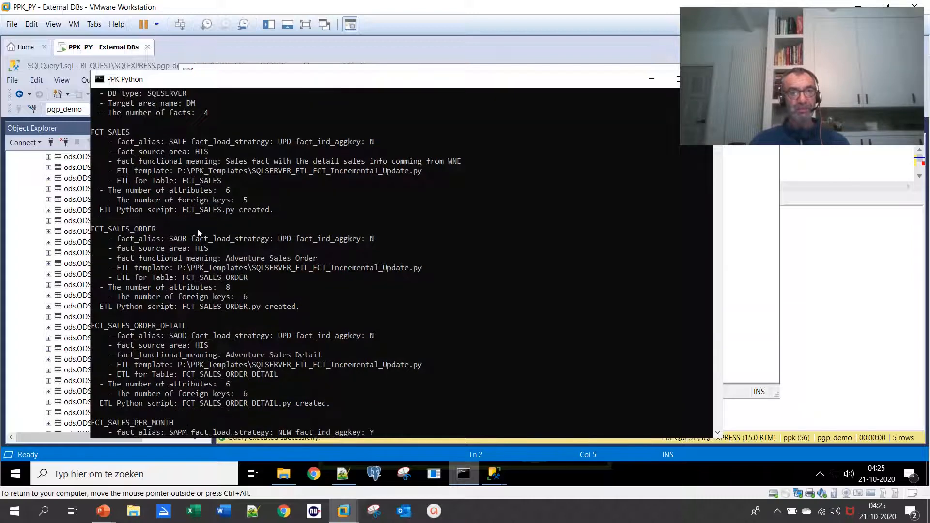
{"action": "scroll", "coordinate": [217, 216], "scroll_direction": "down", "scroll_amount": 4}
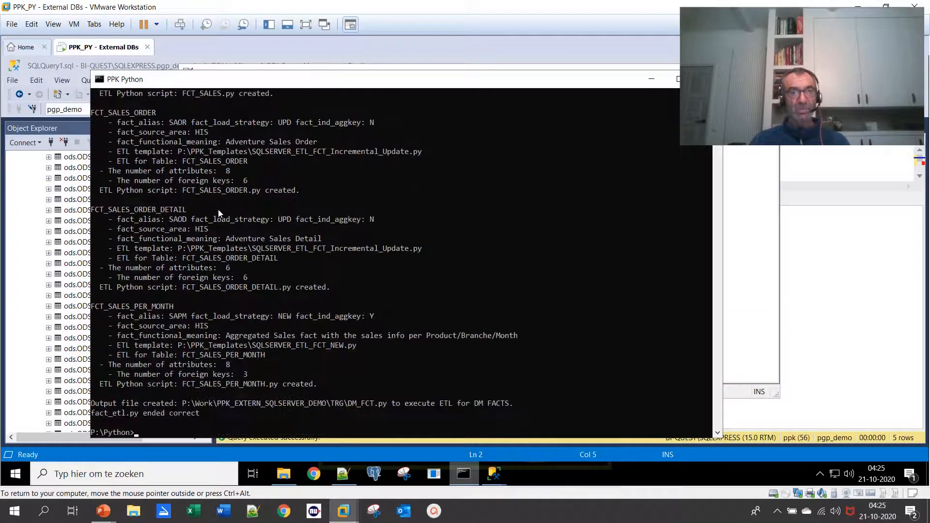
{"action": "scroll", "coordinate": [218, 213], "scroll_direction": "down", "scroll_amount": 1}
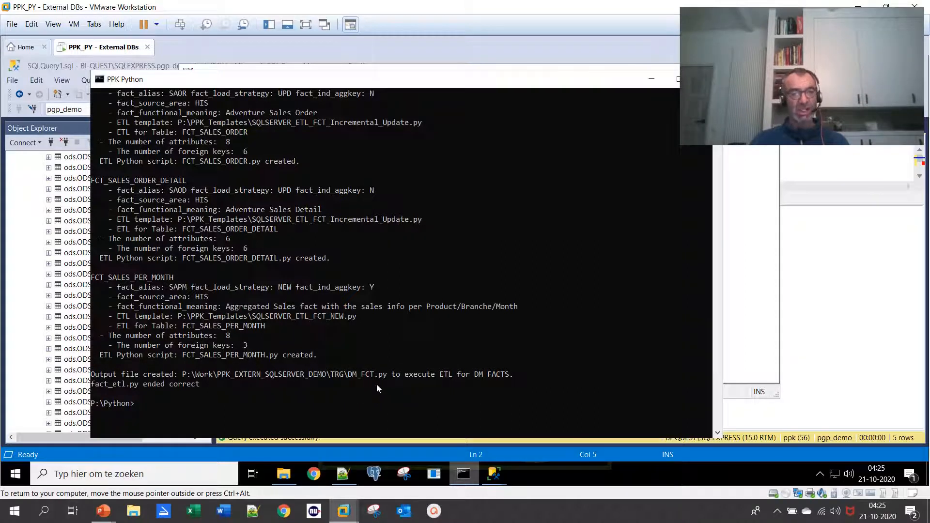
Reopen the TRG folder of PPK_EXTERN_SQLSERVER_DEMO in File Explorer and open DM_FCT.py for editing in Notepad++
{"action": "left_click", "coordinate": [287, 477]}
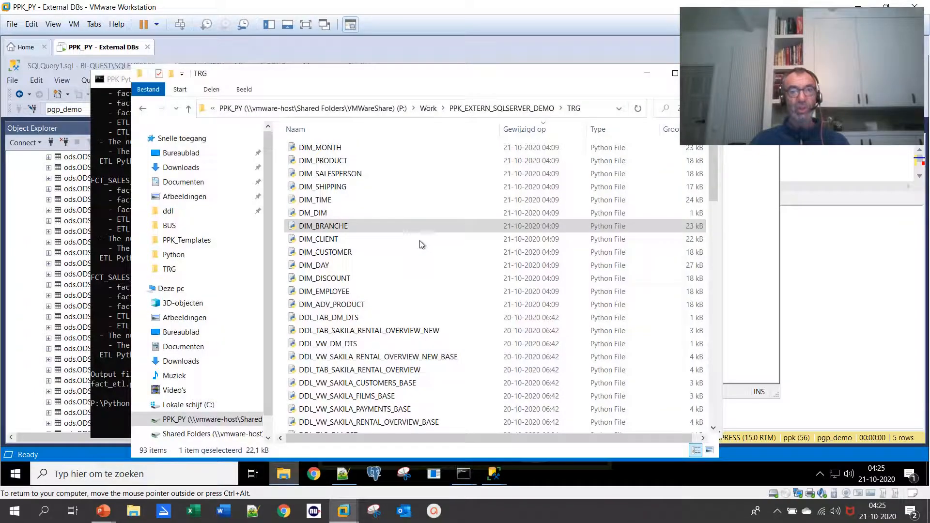
{"action": "left_click", "coordinate": [519, 111]}
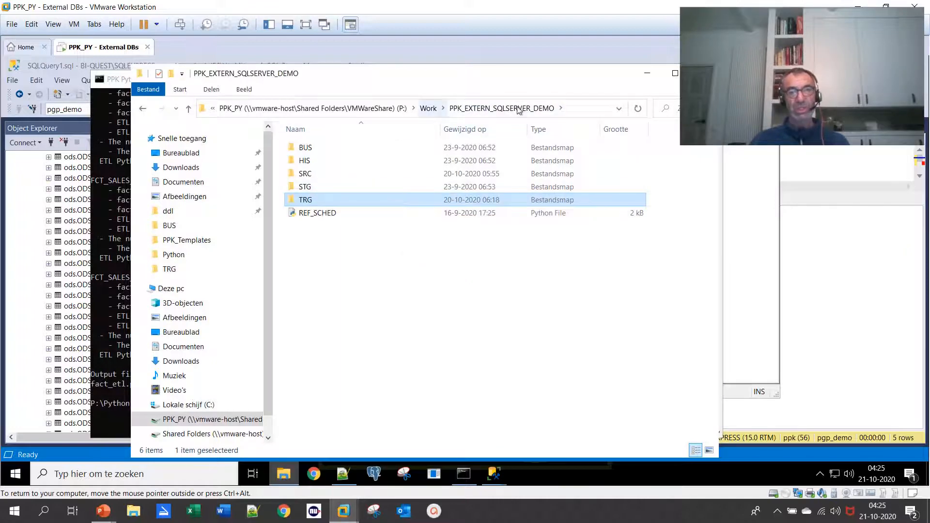
{"action": "double_click", "coordinate": [306, 200]}
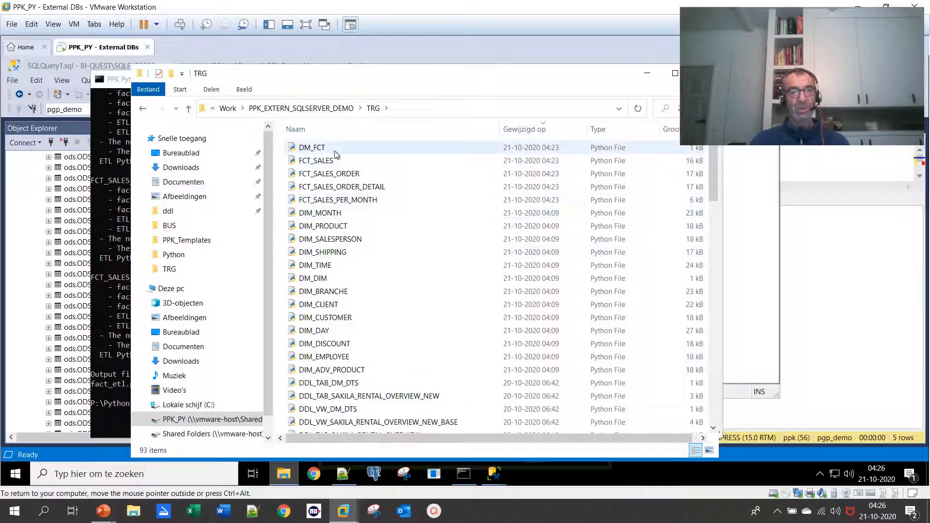
{"action": "right_click", "coordinate": [318, 148]}
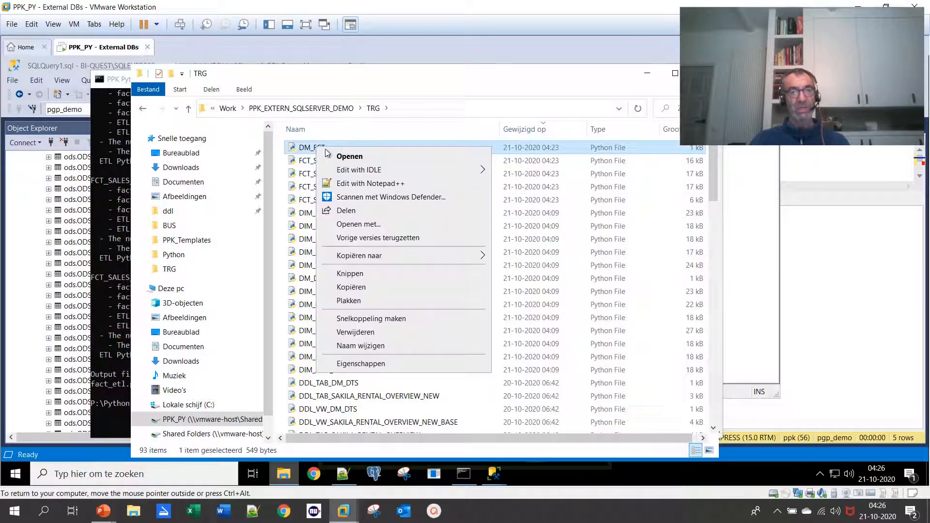
{"action": "left_click", "coordinate": [364, 185]}
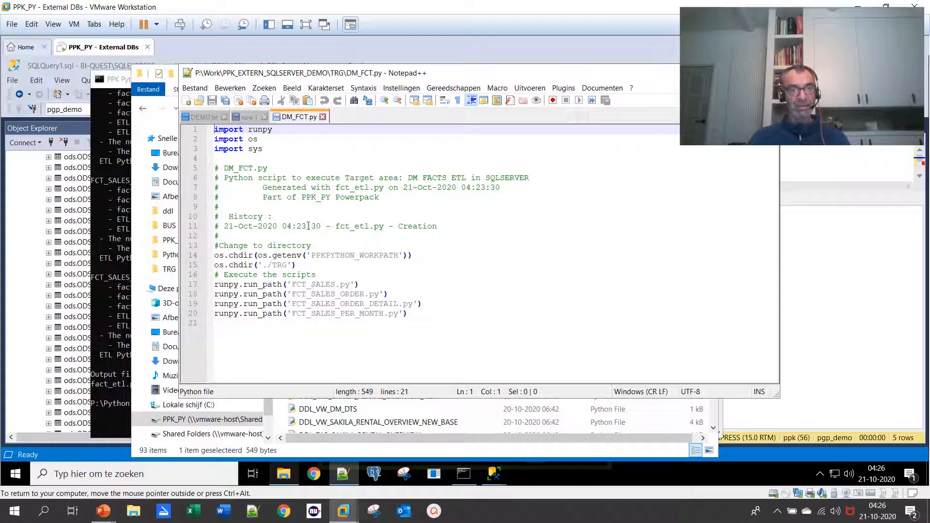
Open the generated FCT_SALES.py script from the TRG folder in Notepad++
{"action": "left_click", "coordinate": [473, 408]}
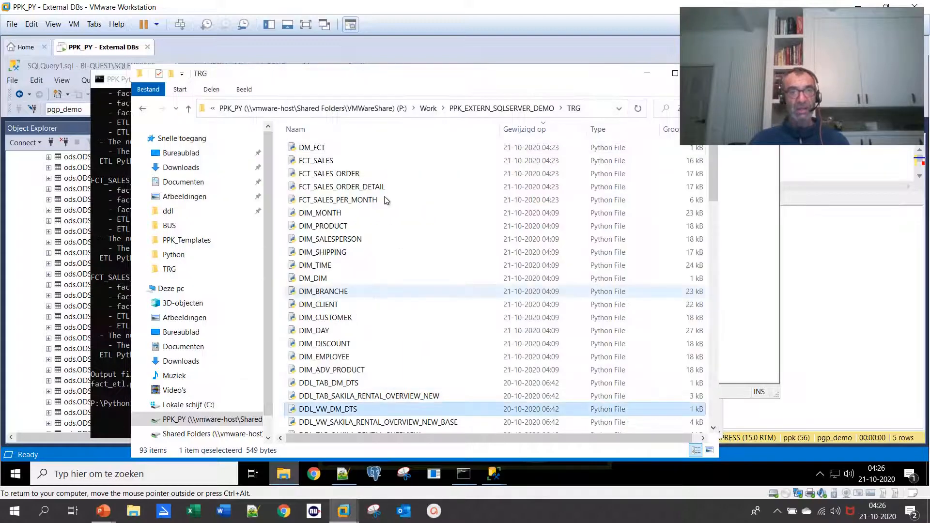
{"action": "left_click", "coordinate": [323, 164]}
{"action": "right_click", "coordinate": [323, 163]}
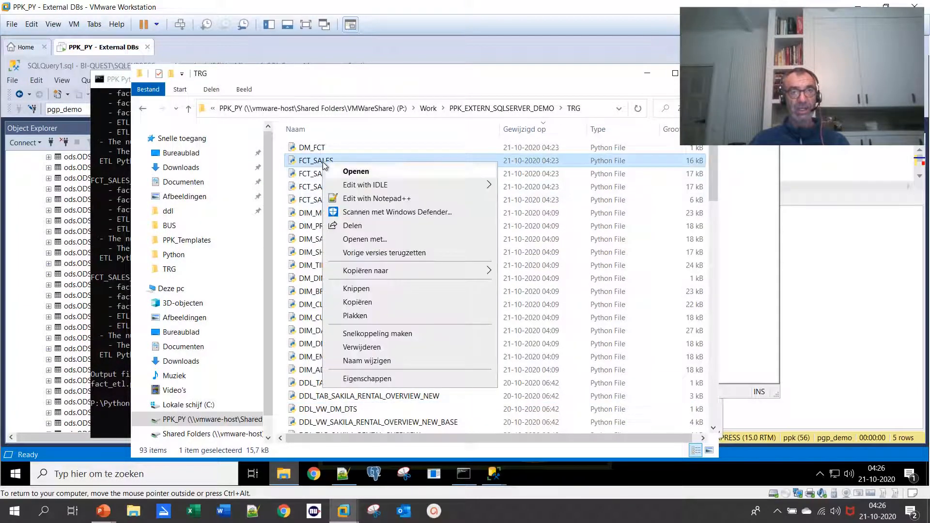
{"action": "left_click", "coordinate": [353, 196]}
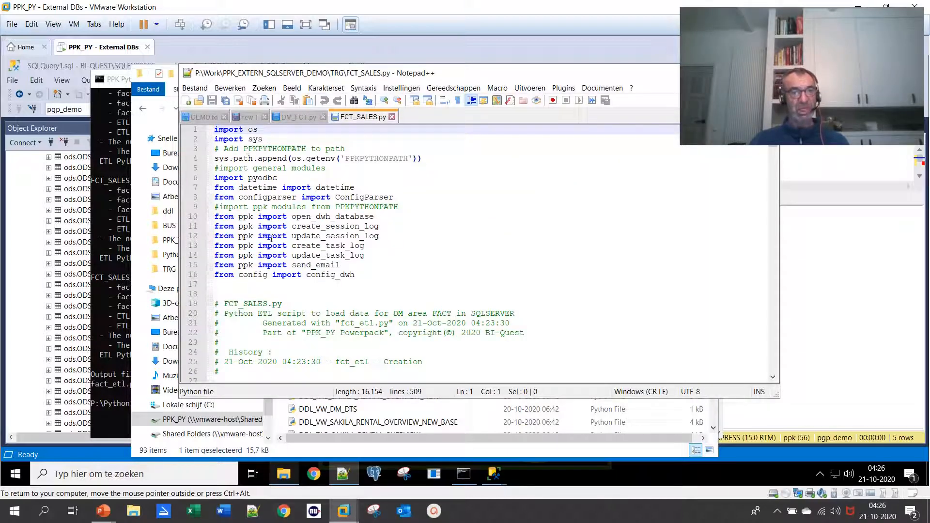
Examine the imports, database connection and session log code of FCT_SALES.py, highlighting PPK_SESSION_LOG
{"action": "scroll", "coordinate": [277, 222], "scroll_direction": "down", "scroll_amount": 4}
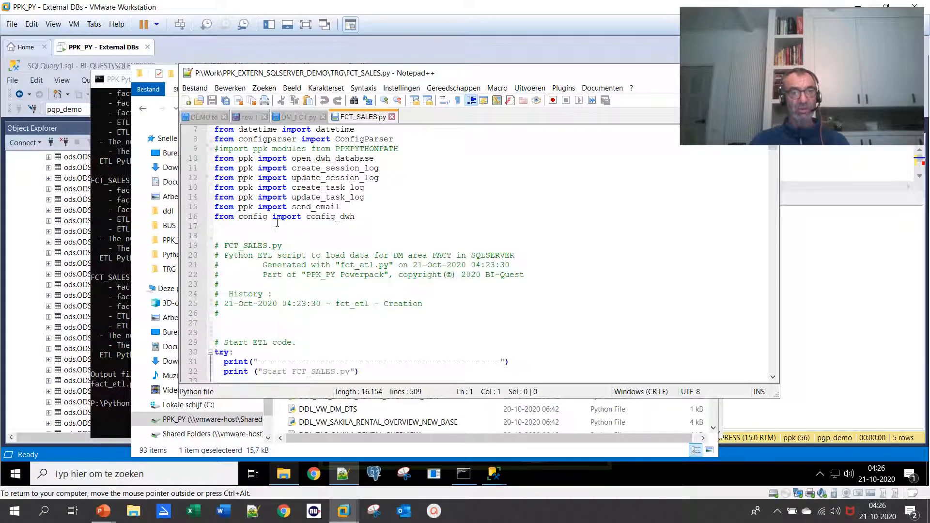
{"action": "scroll", "coordinate": [277, 223], "scroll_direction": "down", "scroll_amount": 2}
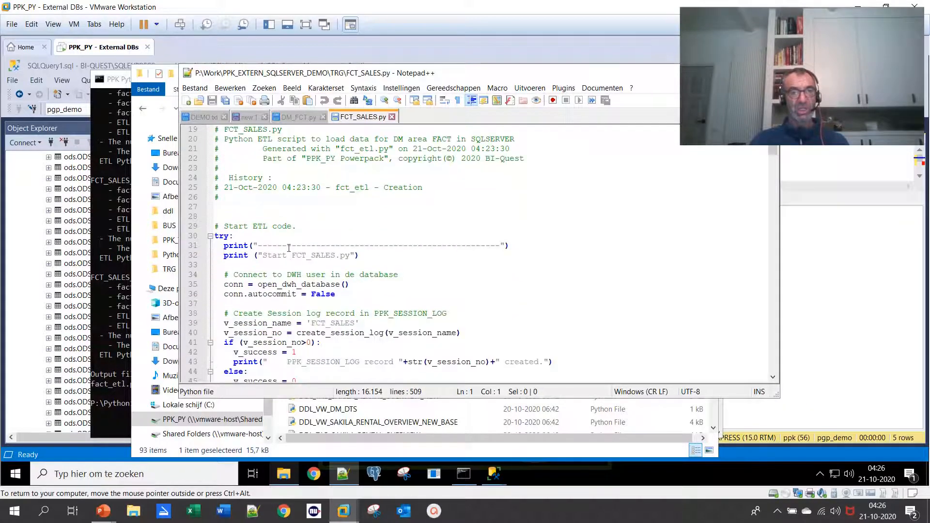
{"action": "scroll", "coordinate": [380, 259], "scroll_direction": "down", "scroll_amount": 3}
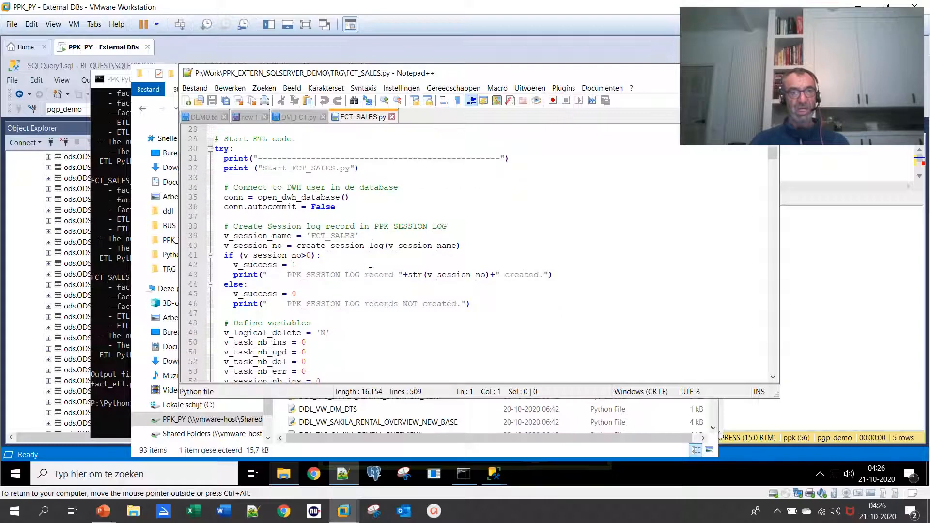
{"action": "double_click", "coordinate": [352, 276]}
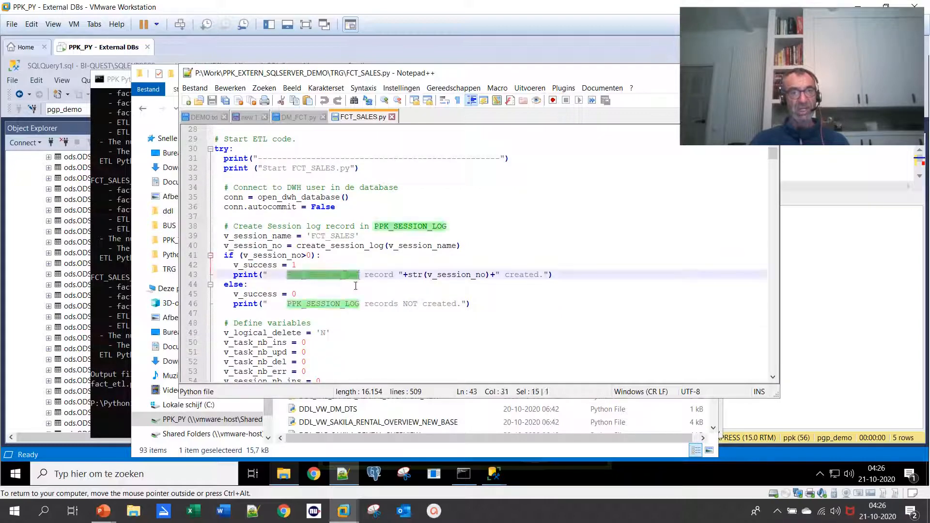
{"action": "scroll", "coordinate": [355, 286], "scroll_direction": "down", "scroll_amount": 6}
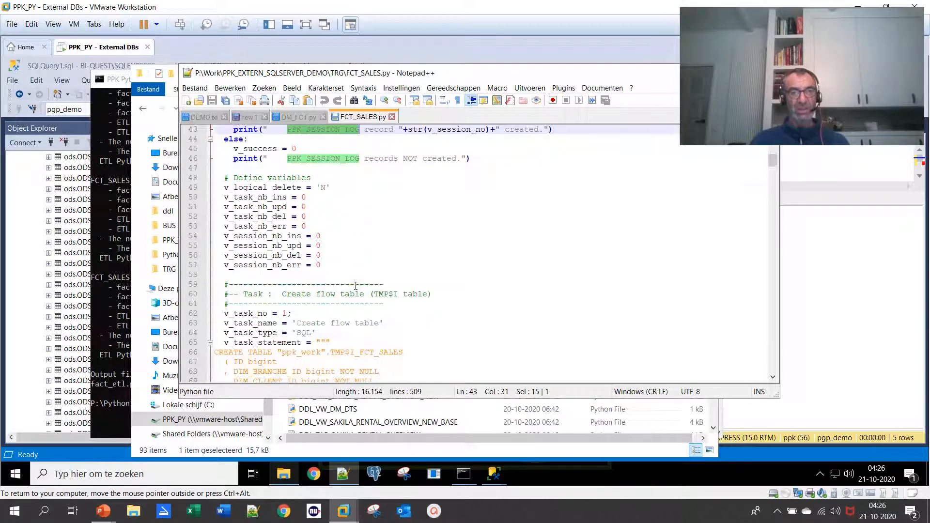
Examine the FCT_SALES.py tasks that create the flow table and insert changed and deleted records into it
{"action": "scroll", "coordinate": [350, 295], "scroll_direction": "down", "scroll_amount": 2}
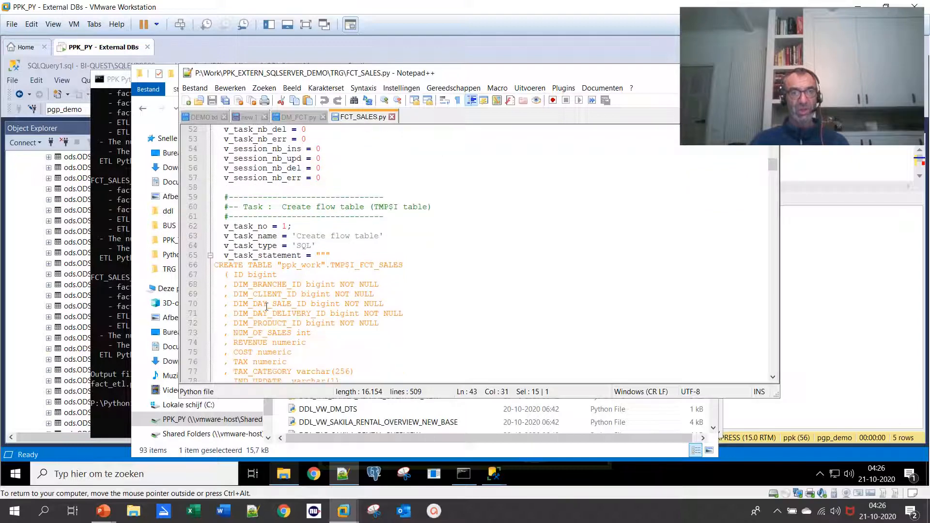
{"action": "scroll", "coordinate": [361, 267], "scroll_direction": "down", "scroll_amount": 8}
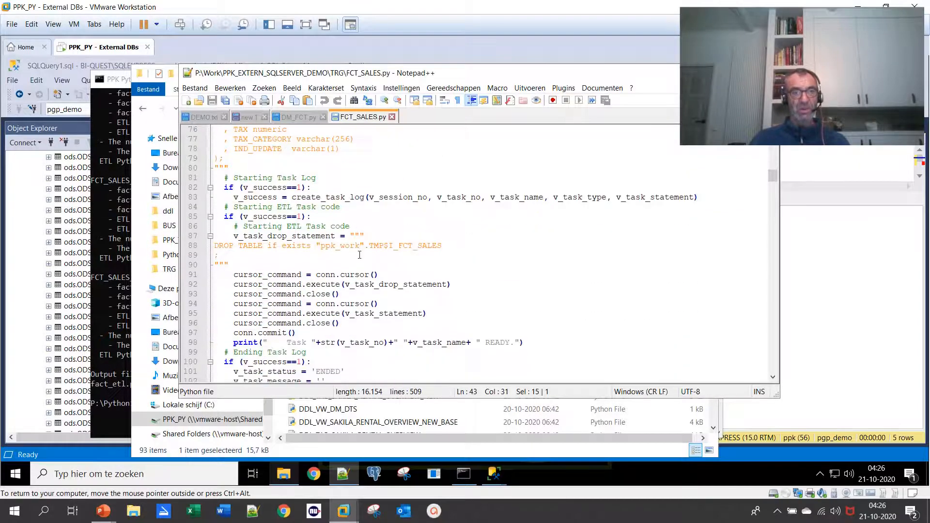
{"action": "scroll", "coordinate": [360, 255], "scroll_direction": "down", "scroll_amount": 9}
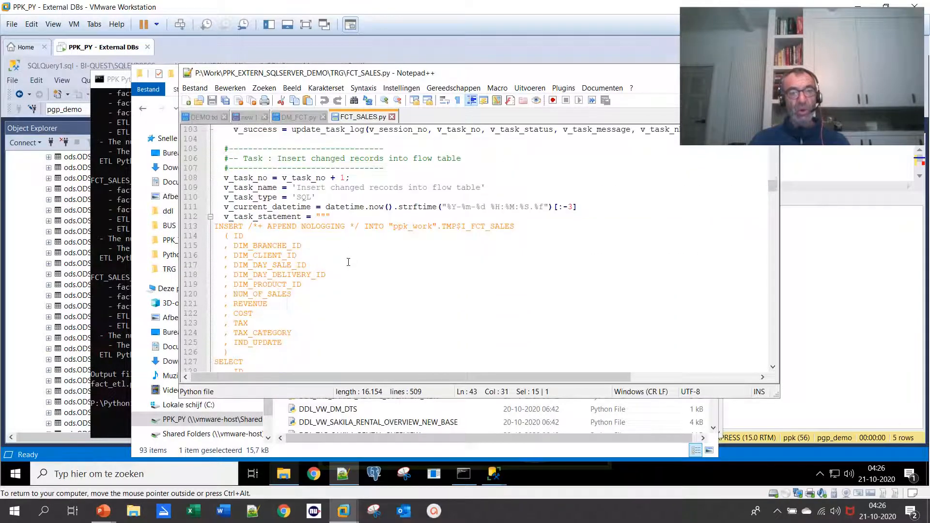
{"action": "scroll", "coordinate": [348, 262], "scroll_direction": "down", "scroll_amount": 17}
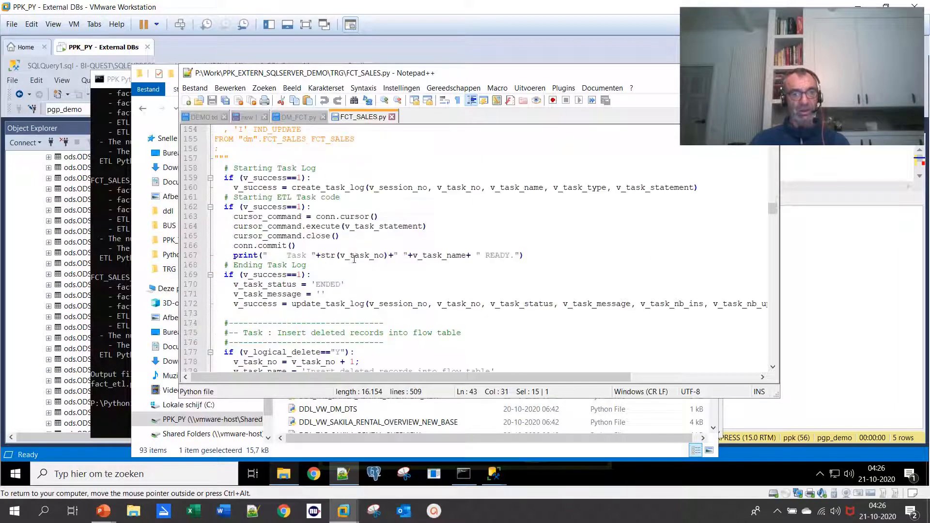
{"action": "scroll", "coordinate": [355, 256], "scroll_direction": "down", "scroll_amount": 4}
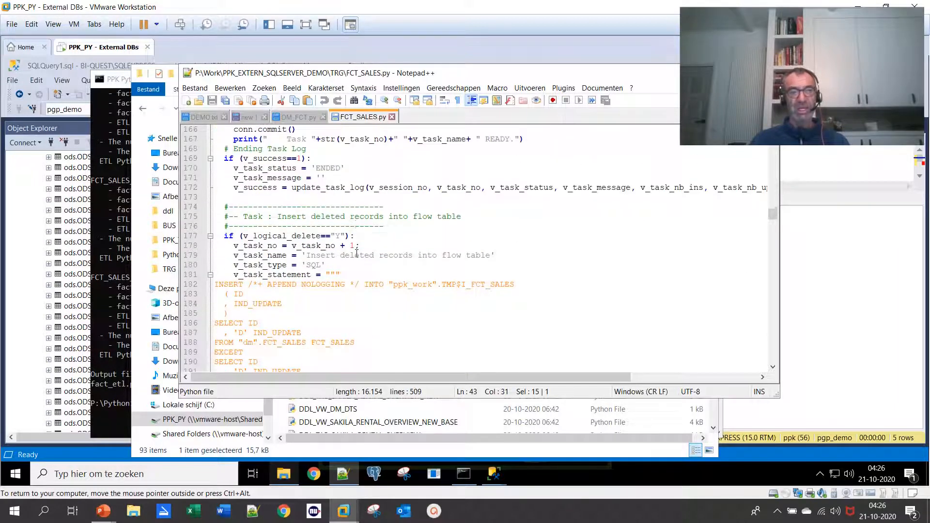
{"action": "scroll", "coordinate": [368, 250], "scroll_direction": "down", "scroll_amount": 15}
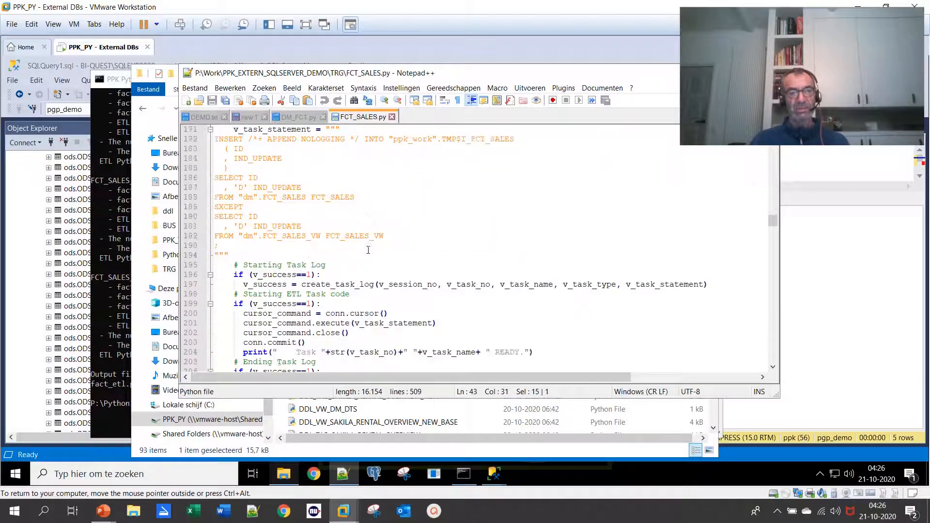
Examine the index and analyze tasks of FCT_SALES.py, plus the Modify rows transaction with its UPDATE statement
{"action": "scroll", "coordinate": [368, 250], "scroll_direction": "down", "scroll_amount": 12}
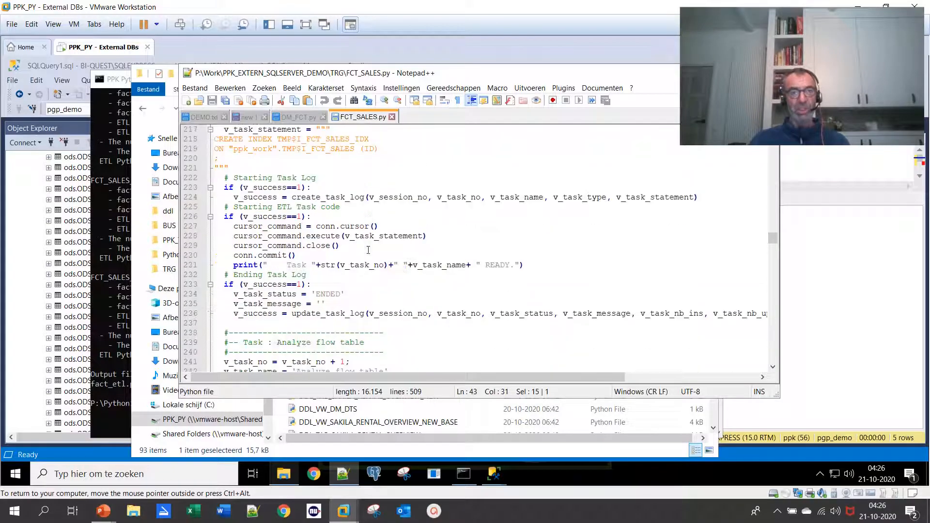
{"action": "scroll", "coordinate": [368, 250], "scroll_direction": "down", "scroll_amount": 11}
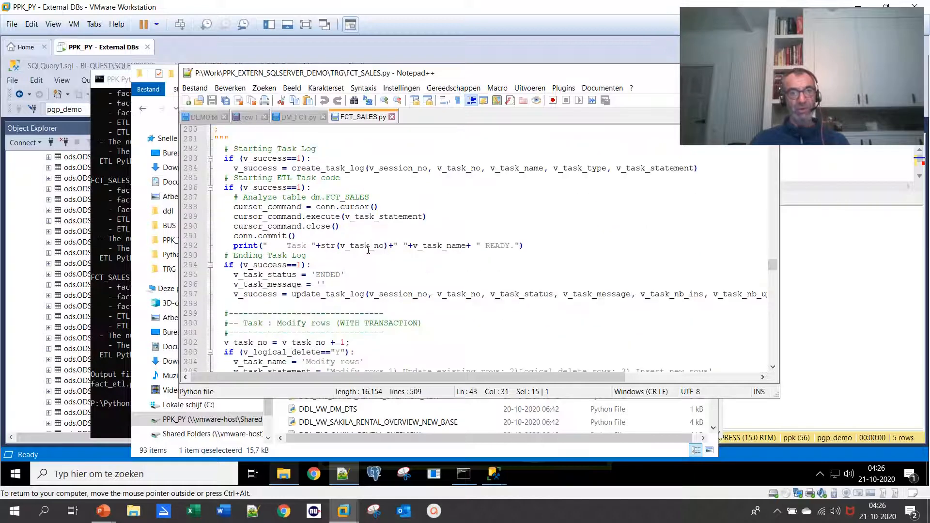
{"action": "scroll", "coordinate": [368, 250], "scroll_direction": "down", "scroll_amount": 6}
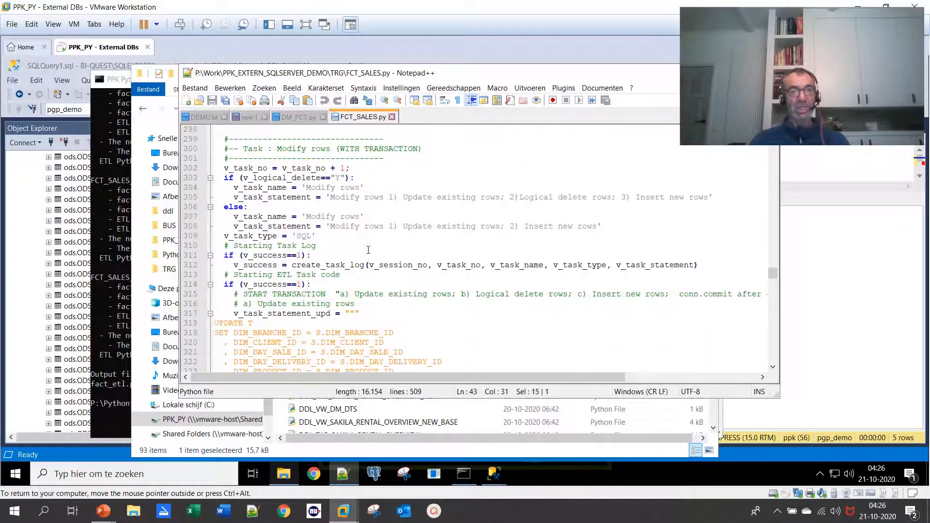
{"action": "scroll", "coordinate": [368, 250], "scroll_direction": "down", "scroll_amount": 3}
{"action": "scroll", "coordinate": [368, 250], "scroll_direction": "down", "scroll_amount": 11}
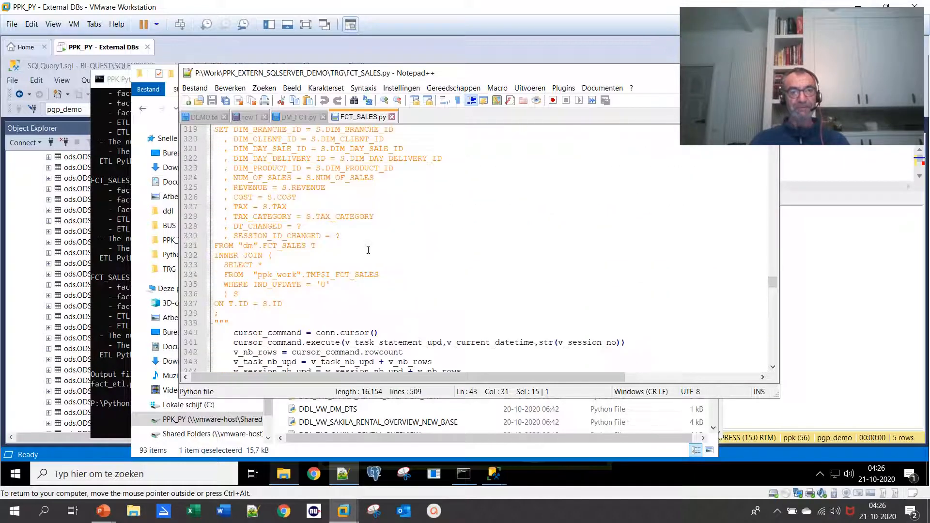
Switch back to the PPK Python command prompt
{"action": "left_click", "coordinate": [112, 388]}
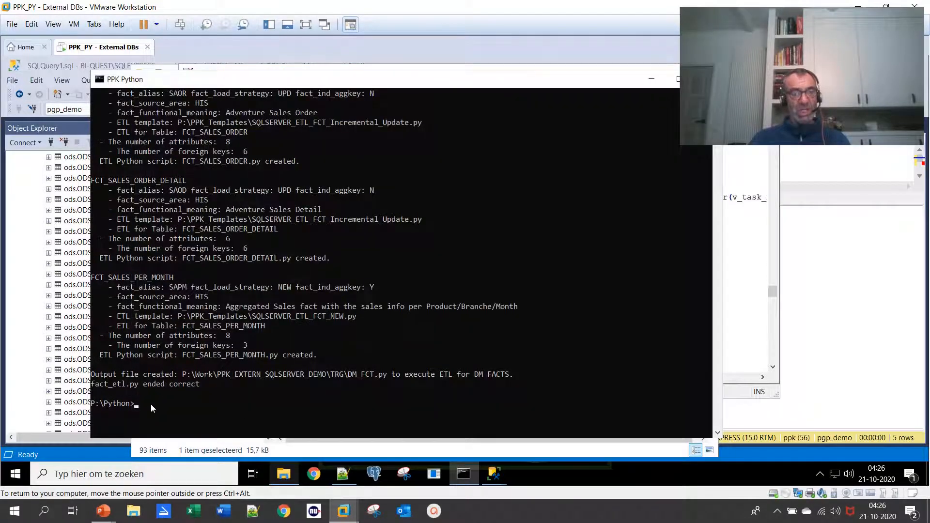